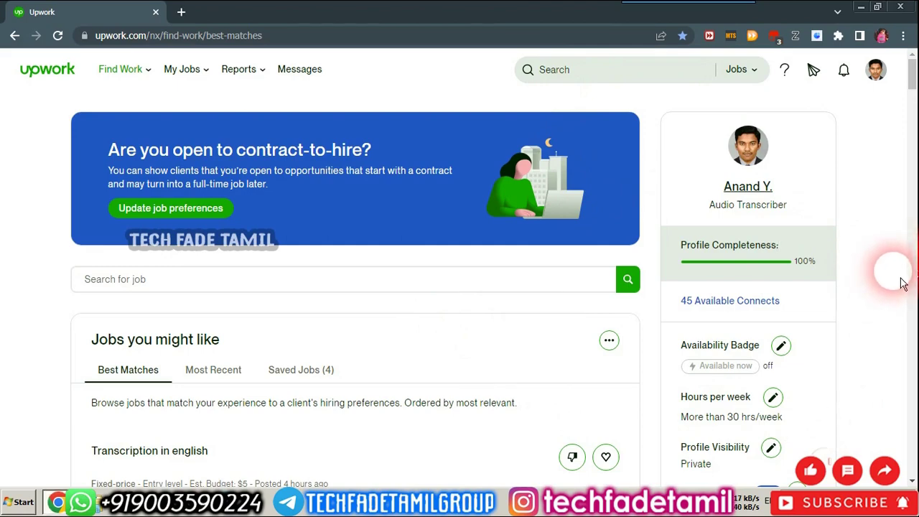
Step: Open the Find Work page
scroll(897, 307, "down", 2)
scroll(897, 308, "up", 2)
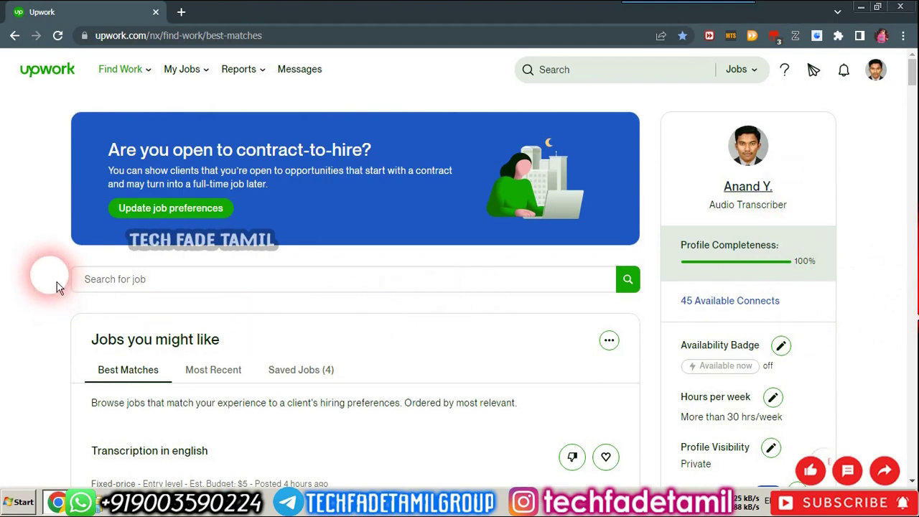
mouse_move(143, 80)
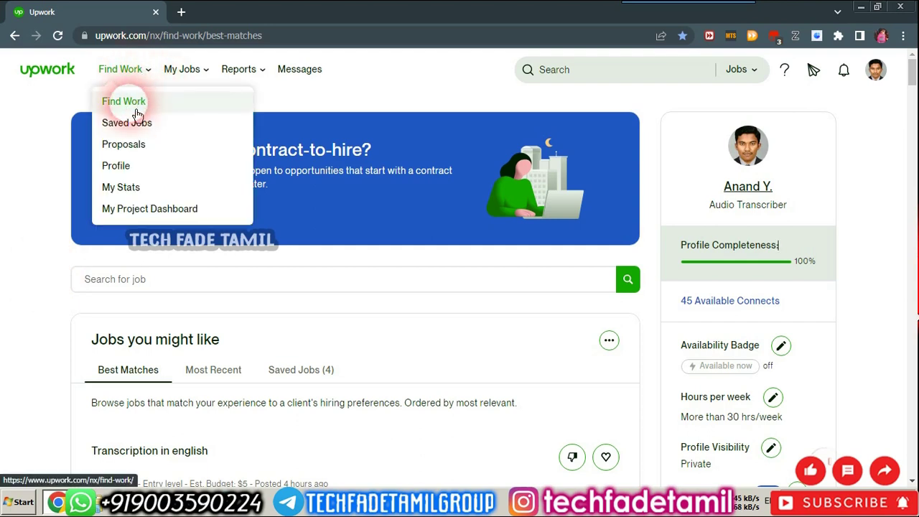
left_click(124, 102)
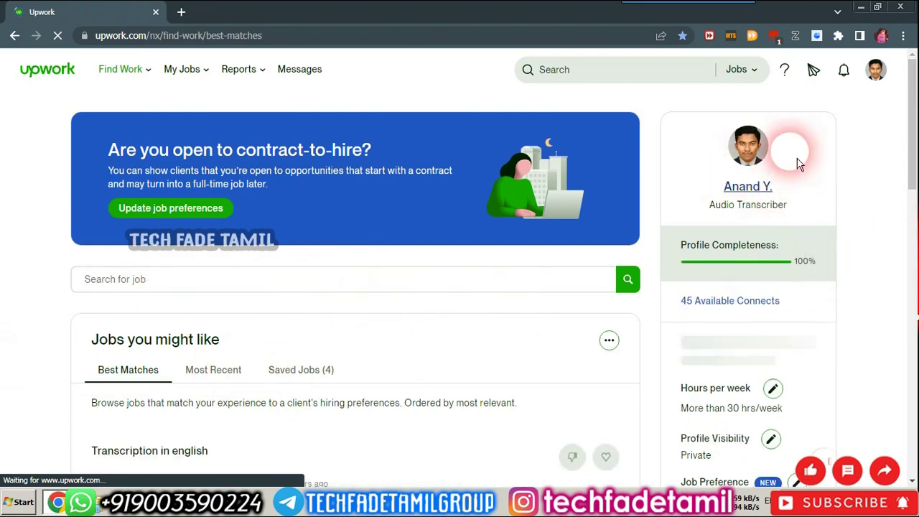
Step: Look over the best-matching jobs and switch the suggested job feed to Most Recent
scroll(895, 266, "down", 2)
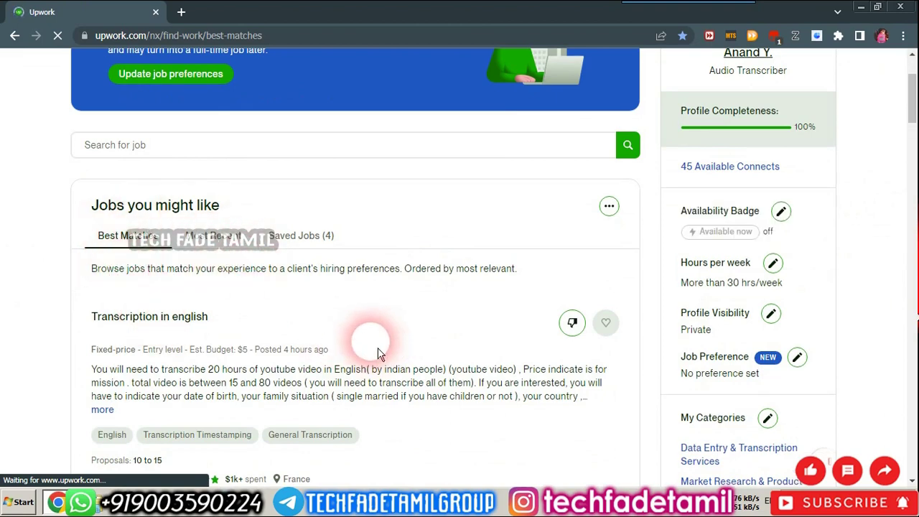
scroll(394, 345, "down", 2)
scroll(394, 345, "down", 1)
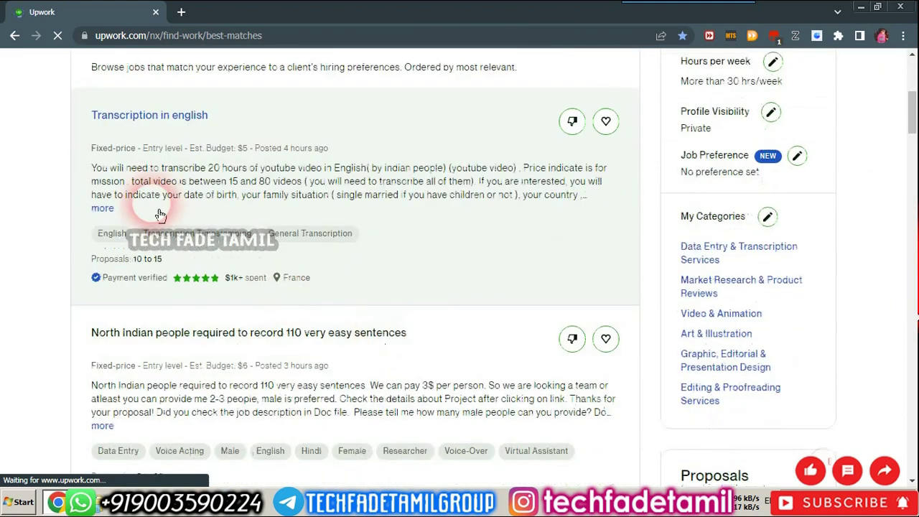
scroll(855, 239, "up", 5)
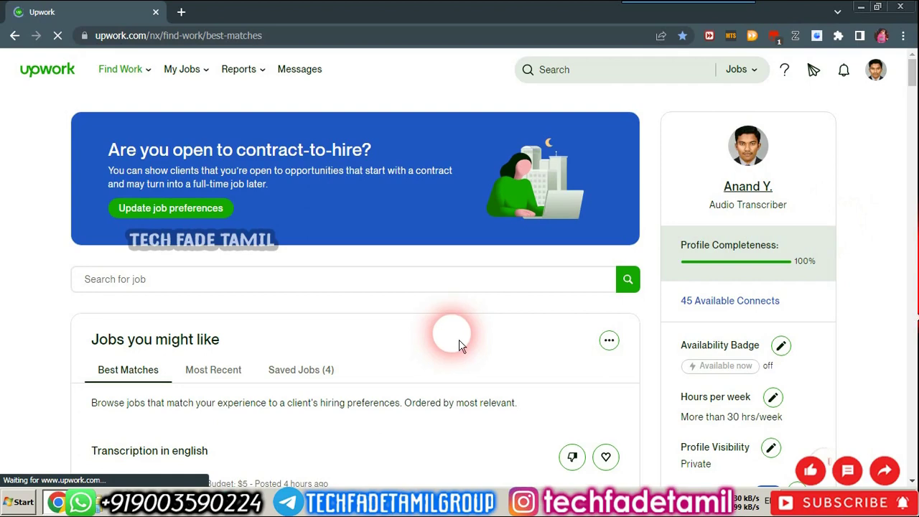
scroll(310, 350, "down", 3)
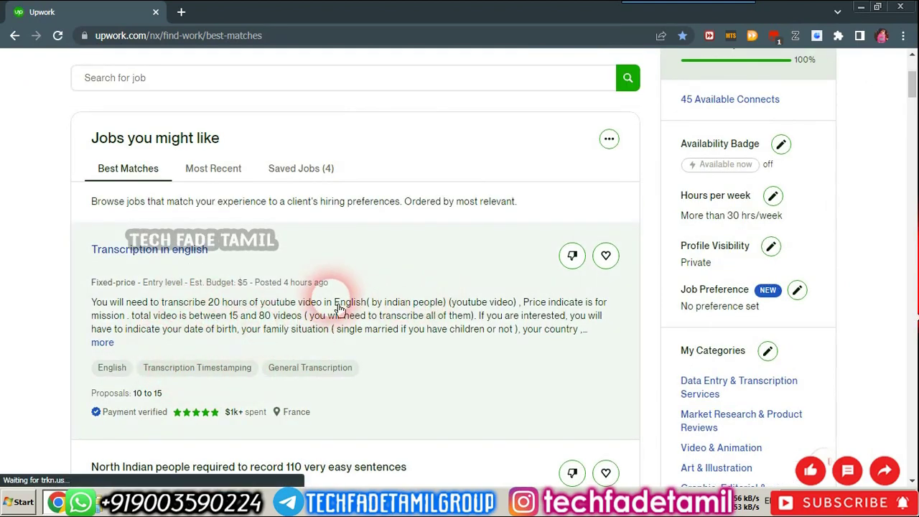
left_click(242, 178)
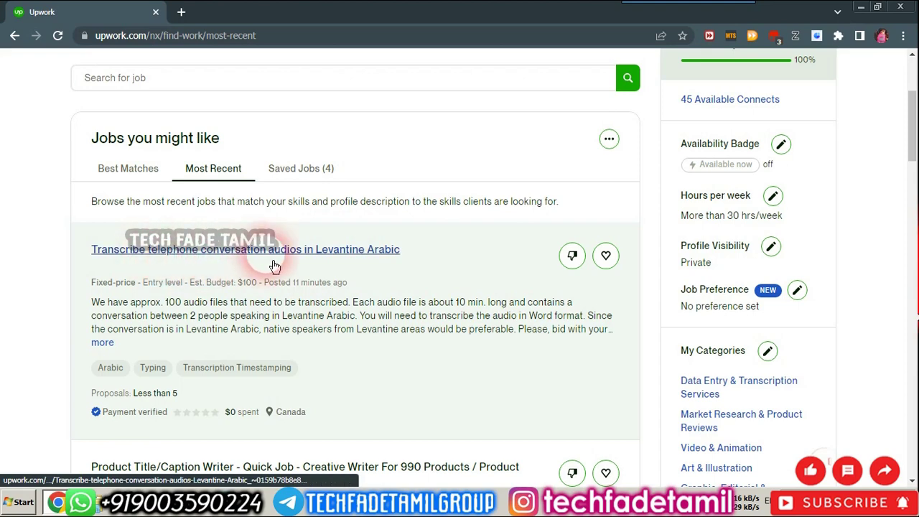
Step: Examine the posting about transcribing Levantine Arabic telephone audio for its budget, posting time, proposals, and client payment and rating details
left_click(109, 260)
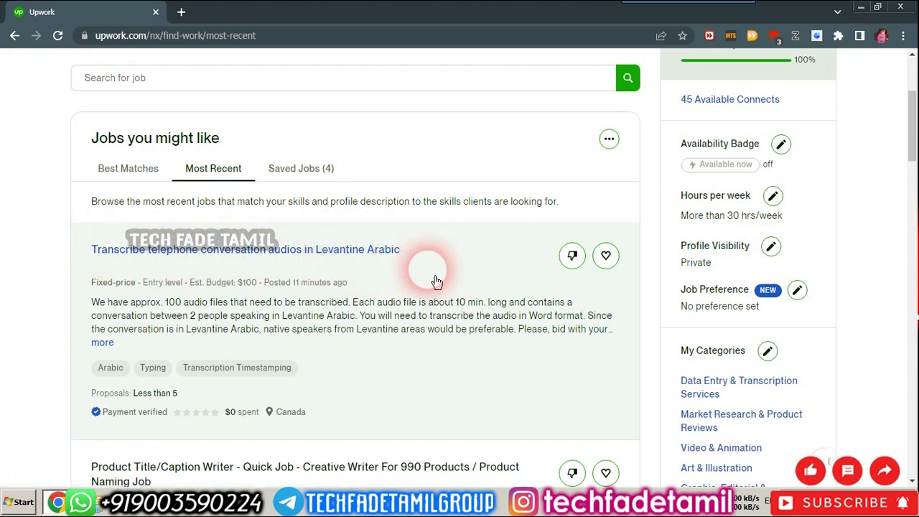
scroll(423, 297, "down", 2)
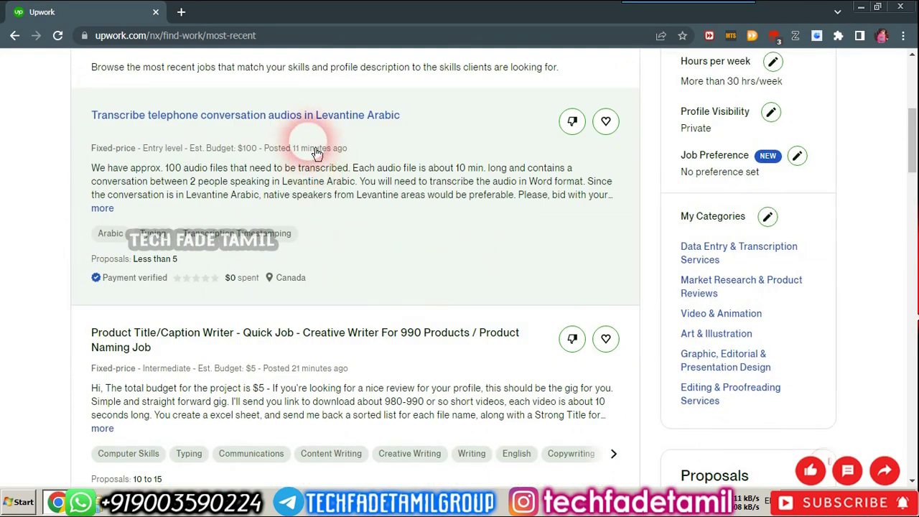
scroll(438, 287, "down", 1)
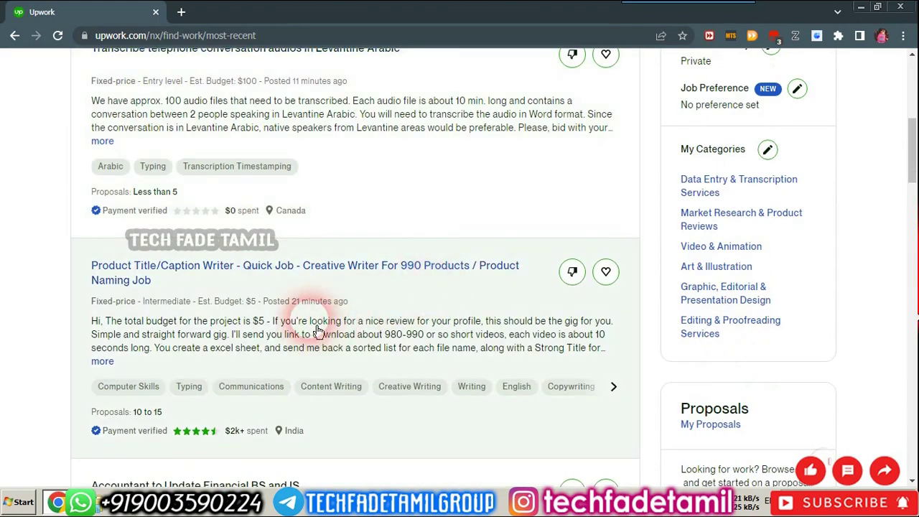
scroll(456, 291, "down", 2)
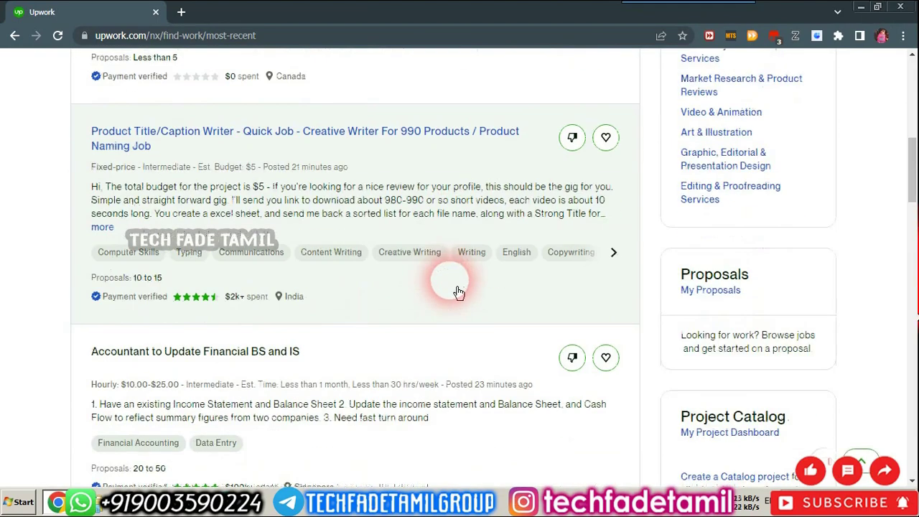
scroll(458, 292, "up", 4)
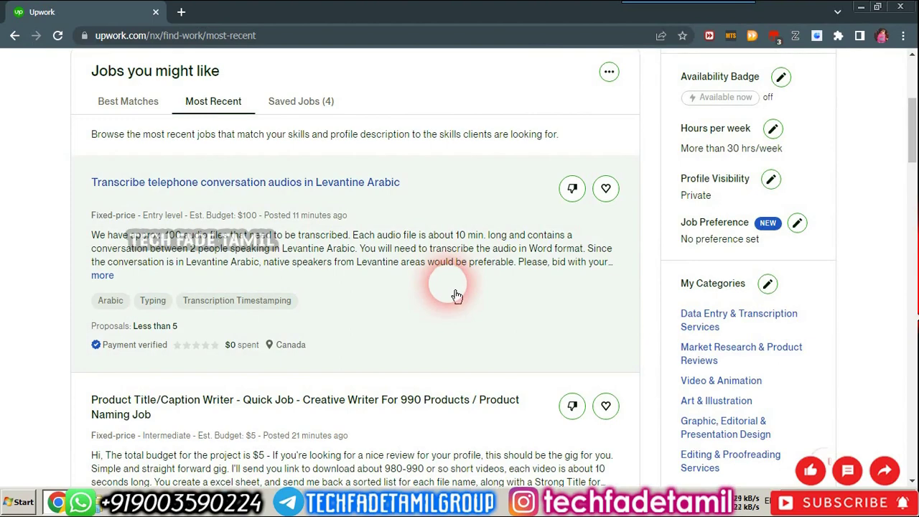
scroll(457, 294, "down", 1)
scroll(457, 294, "up", 1)
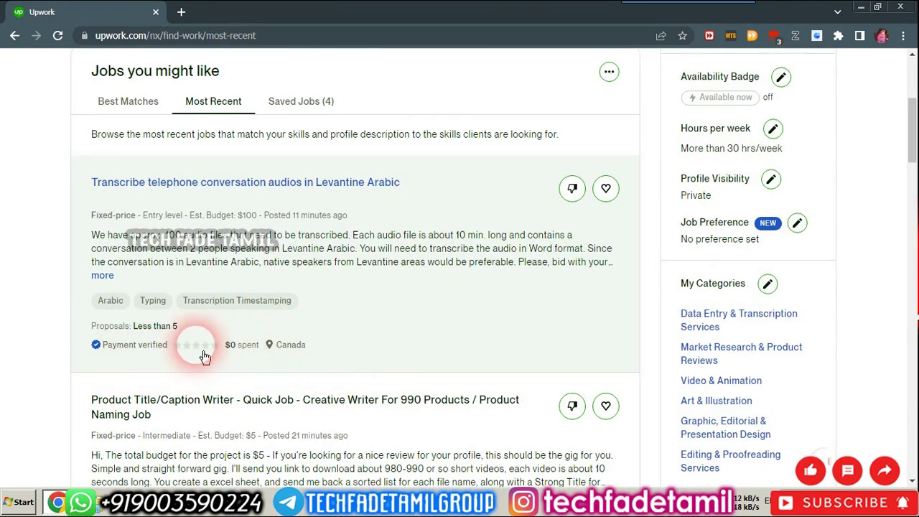
mouse_move(207, 355)
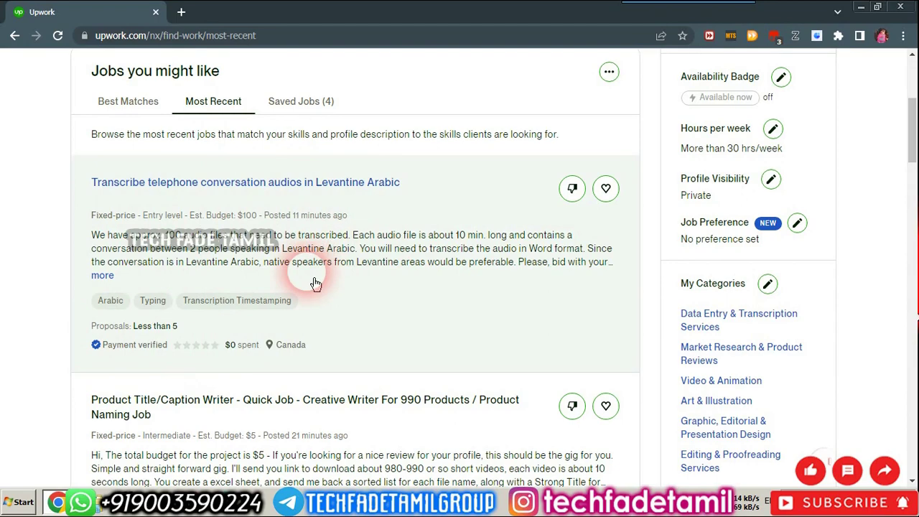
Step: Compare the product title/caption writer and financial accountant postings by pay, experience level, required skills, proposals and client history
scroll(430, 287, "down", 2)
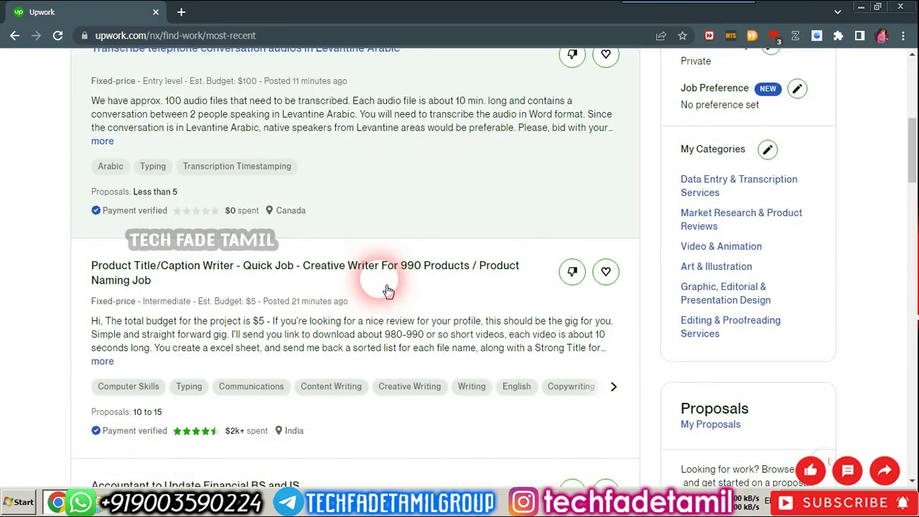
scroll(390, 287, "up", 1)
scroll(402, 366, "down", 1)
scroll(458, 357, "down", 2)
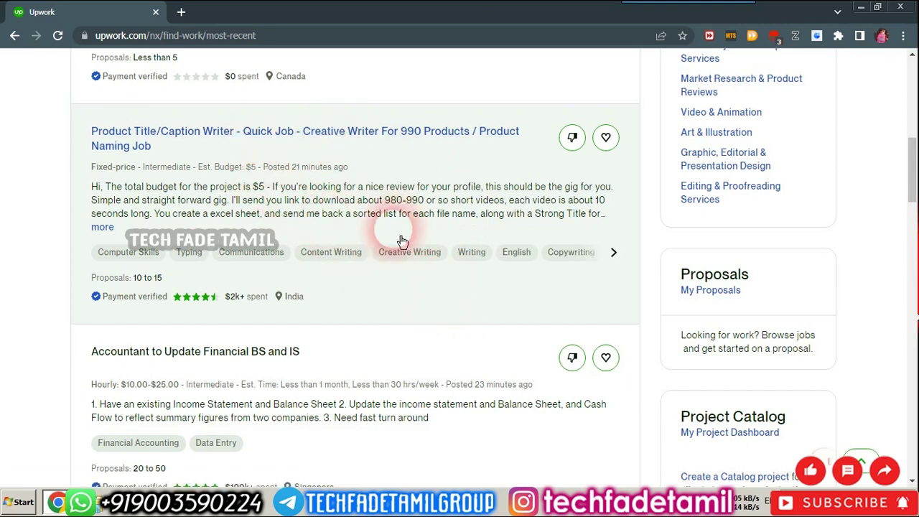
scroll(402, 240, "up", 1)
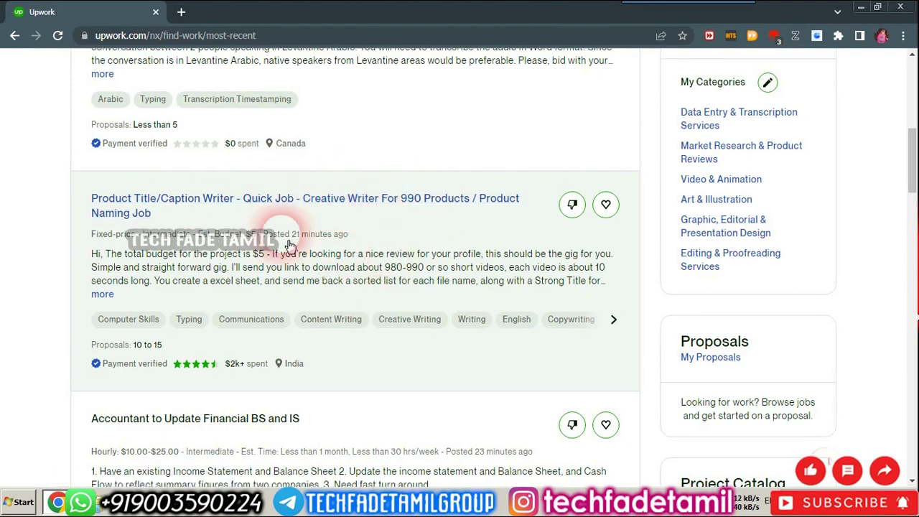
scroll(474, 295, "down", 3)
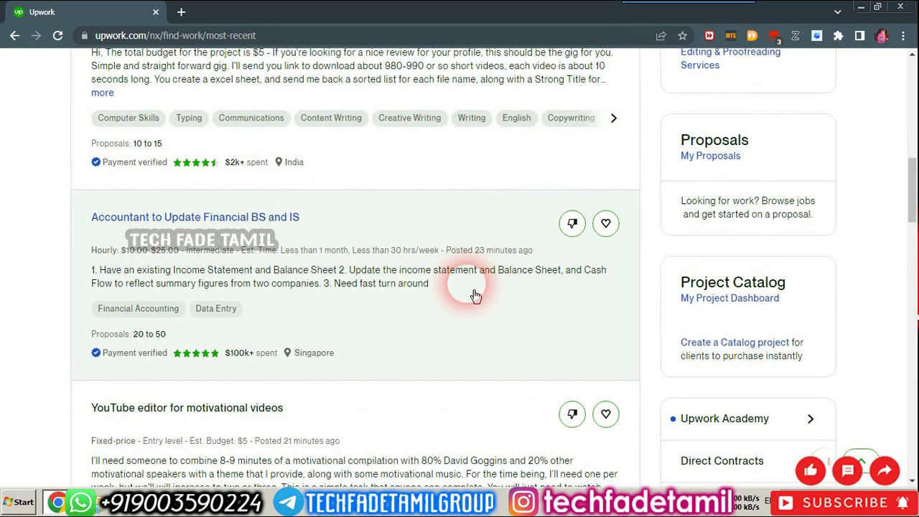
scroll(474, 295, "down", 1)
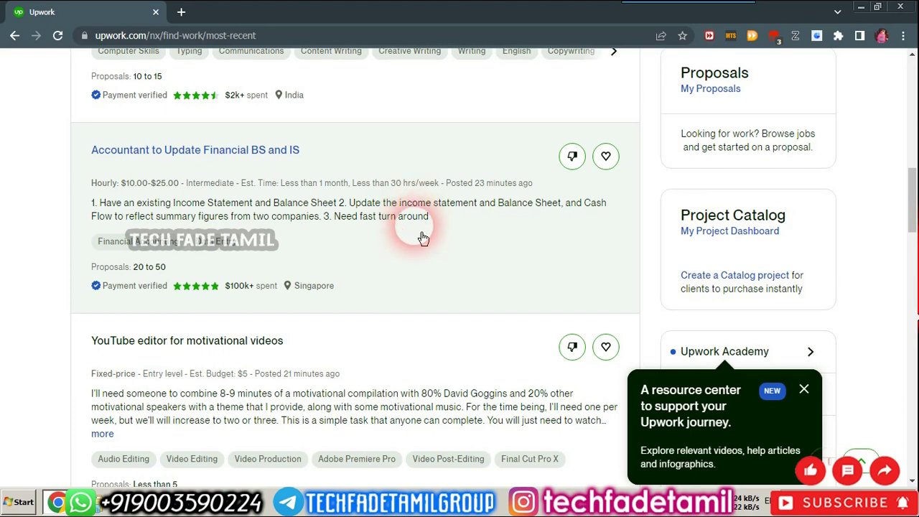
scroll(315, 229, "up", 2)
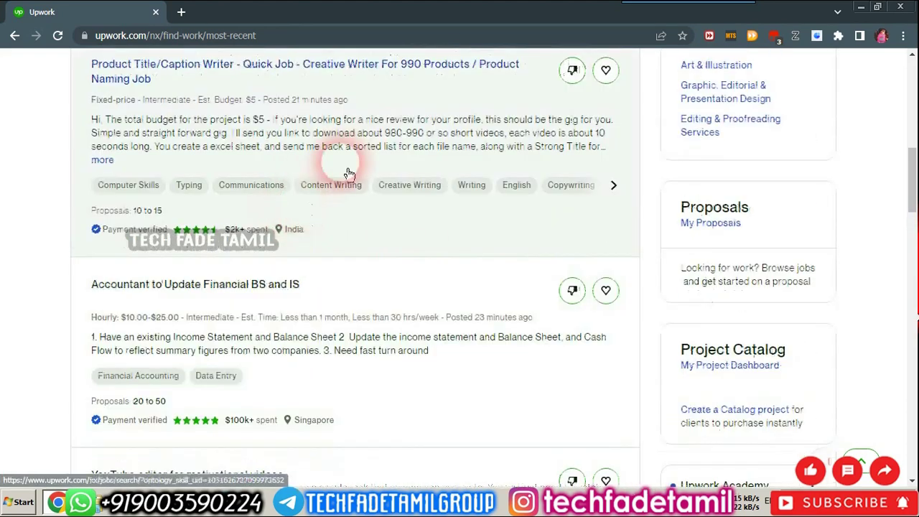
scroll(354, 166, "up", 1)
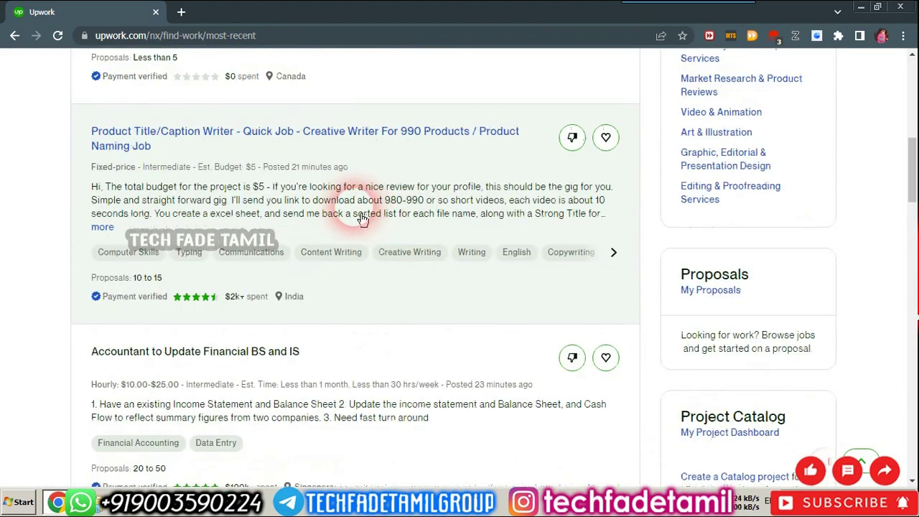
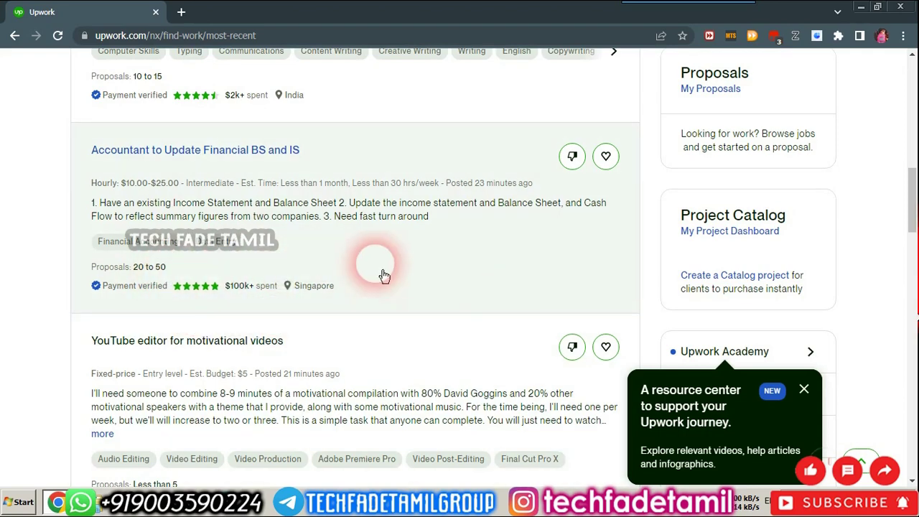
Step: Open the details of the "YouTube editor for motivational videos" job and dismiss the resource center tip
scroll(417, 262, "down", 3)
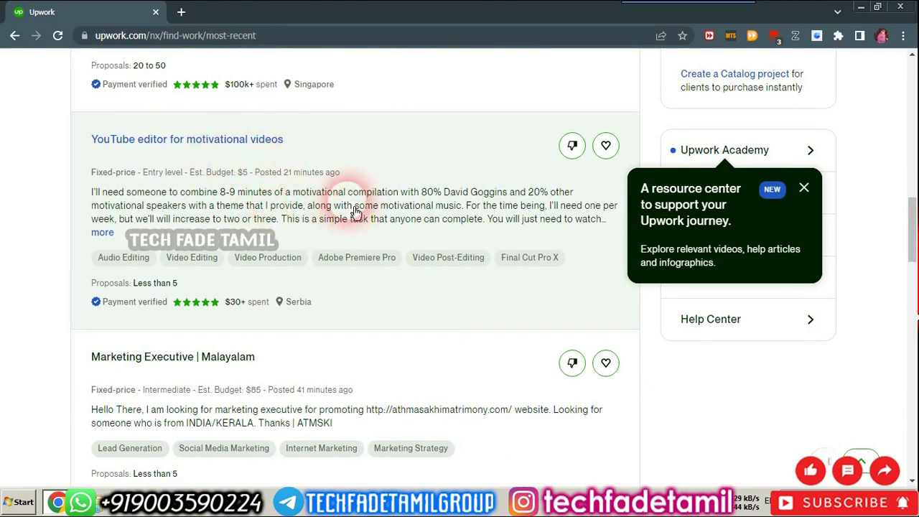
scroll(435, 244, "up", 1)
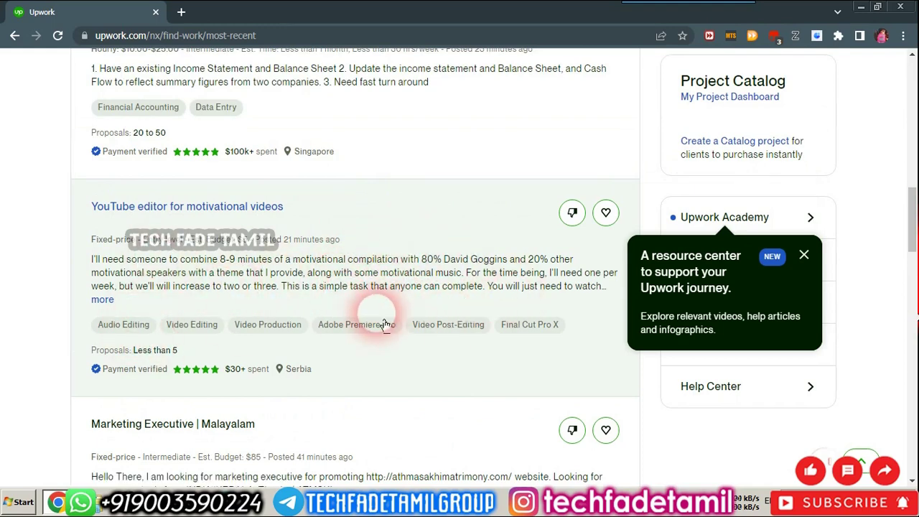
scroll(385, 325, "up", 1)
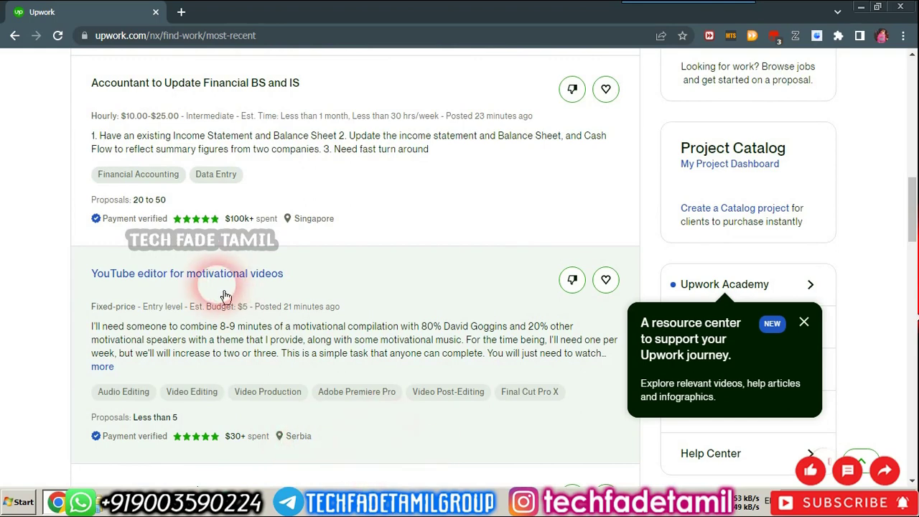
left_click(275, 282)
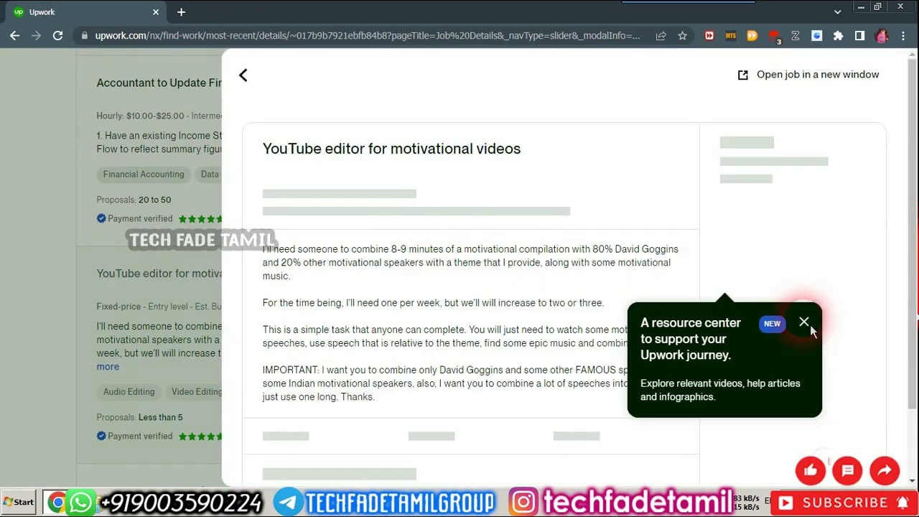
left_click(804, 322)
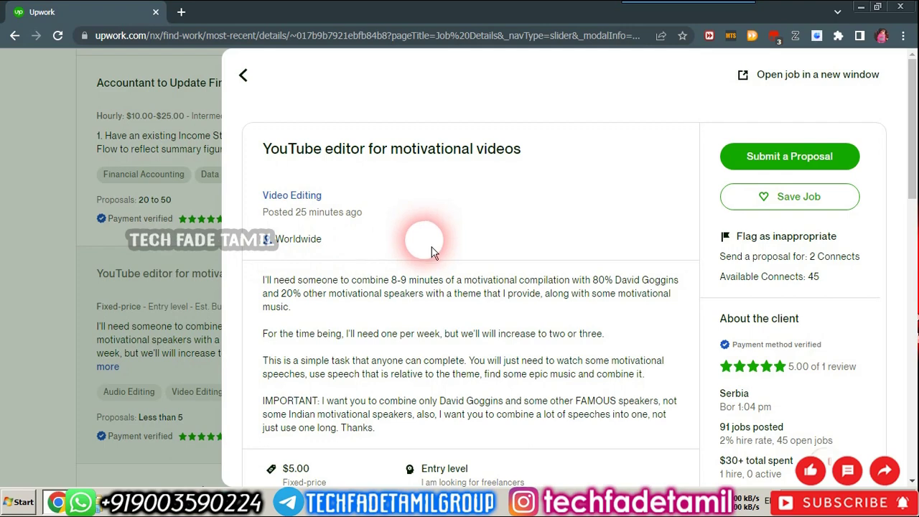
Step: Review the YouTube editor job's description, fixed price, experience level, project type, required skills, activity and client information
scroll(471, 275, "down", 3)
scroll(550, 272, "up", 3)
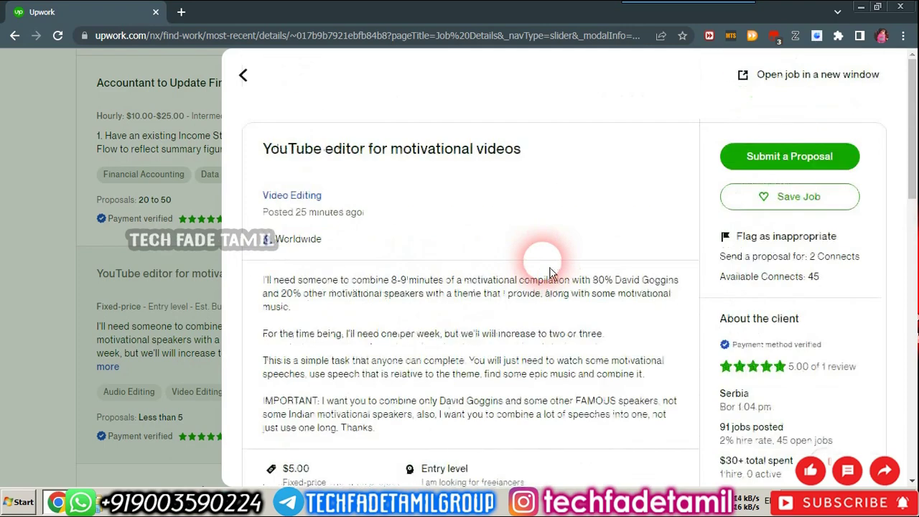
scroll(345, 271, "down", 1)
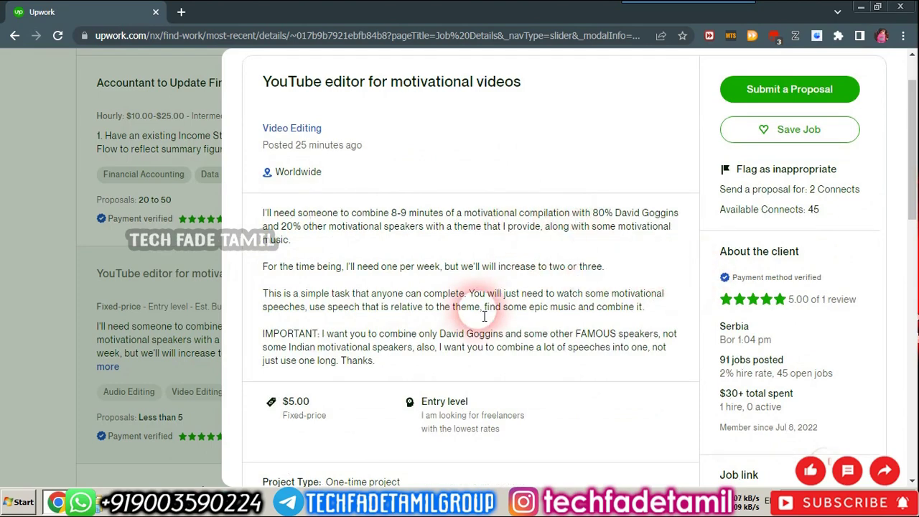
scroll(460, 348, "down", 2)
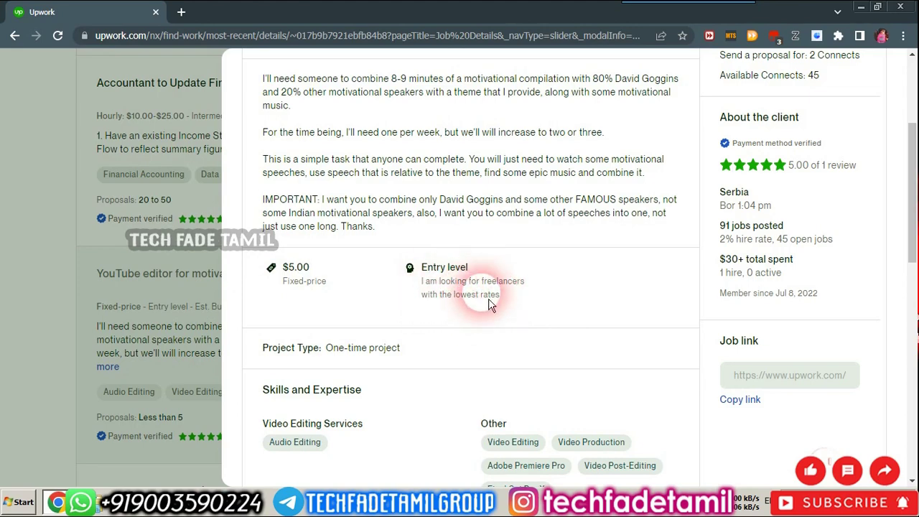
triple_click(429, 270)
left_click(543, 299)
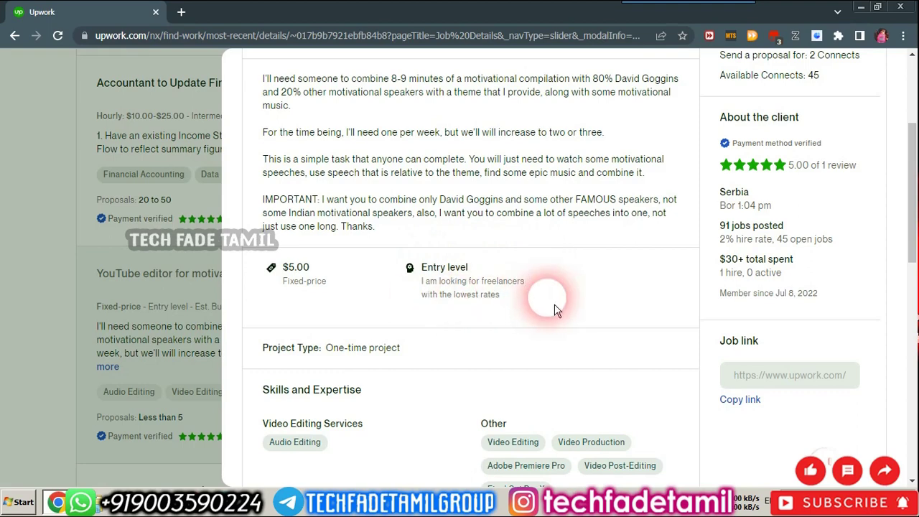
scroll(553, 309, "down", 1)
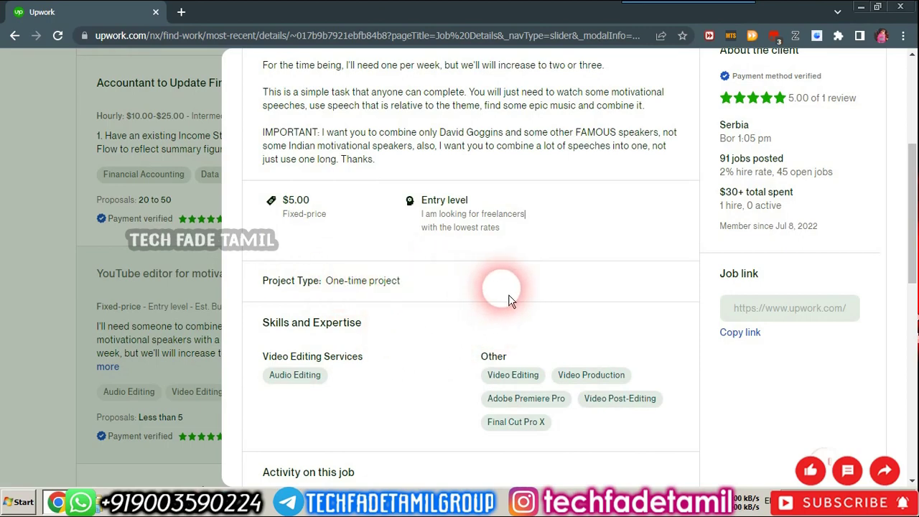
scroll(508, 300, "down", 2)
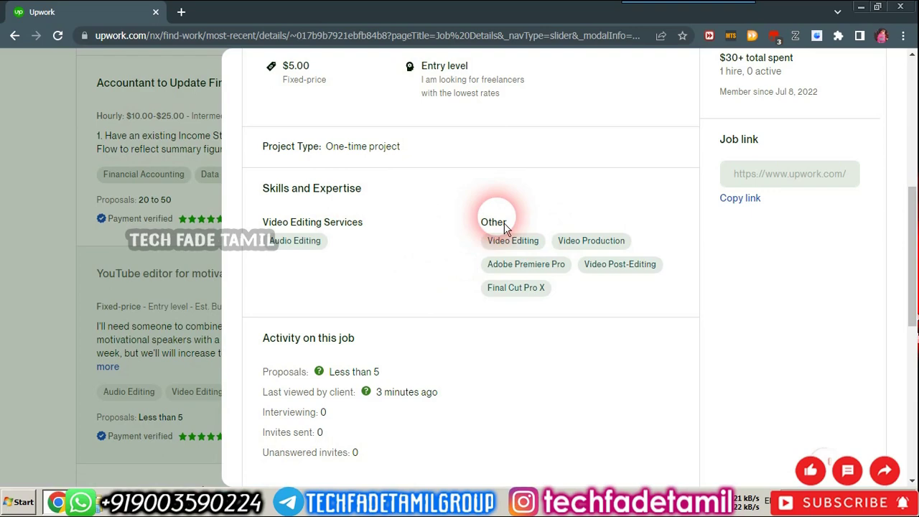
scroll(505, 227, "up", 2)
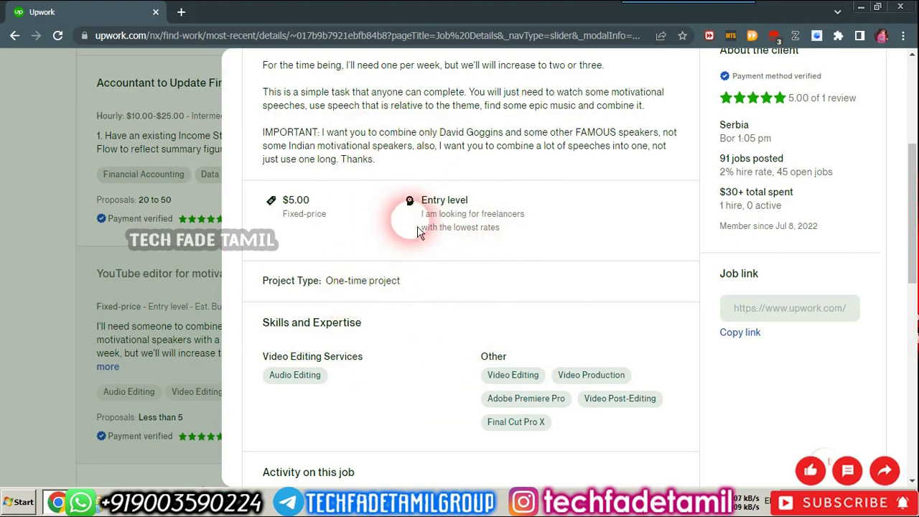
Step: Examine the job's required skills and proposal activity, plus the client's recent history and other open jobs
scroll(512, 275, "down", 2)
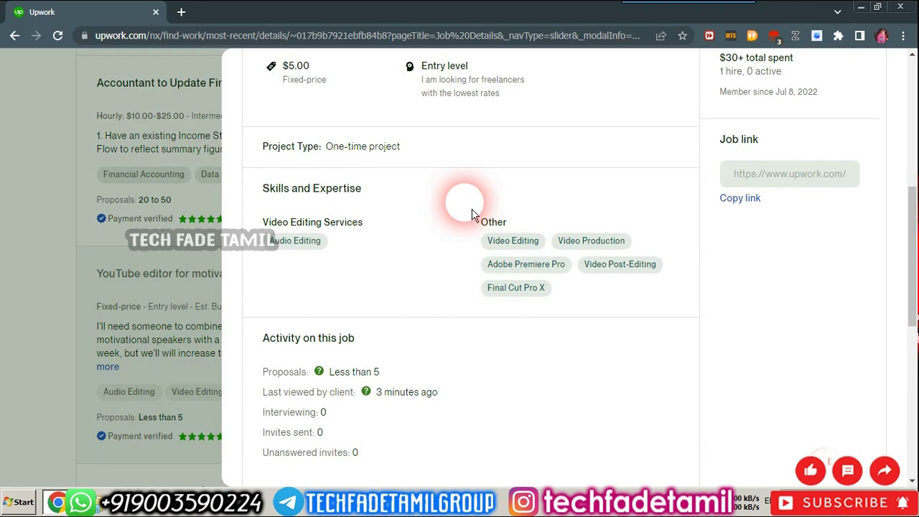
scroll(472, 216, "up", 4)
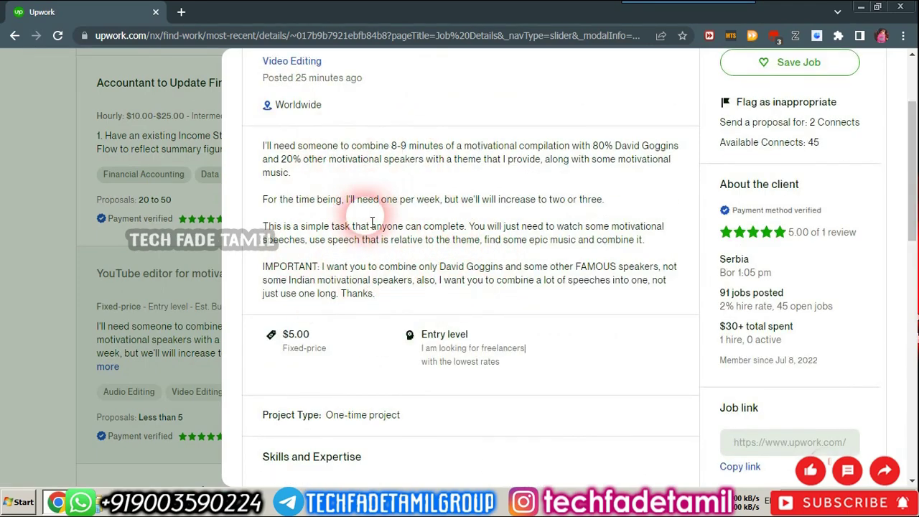
scroll(528, 337, "down", 2)
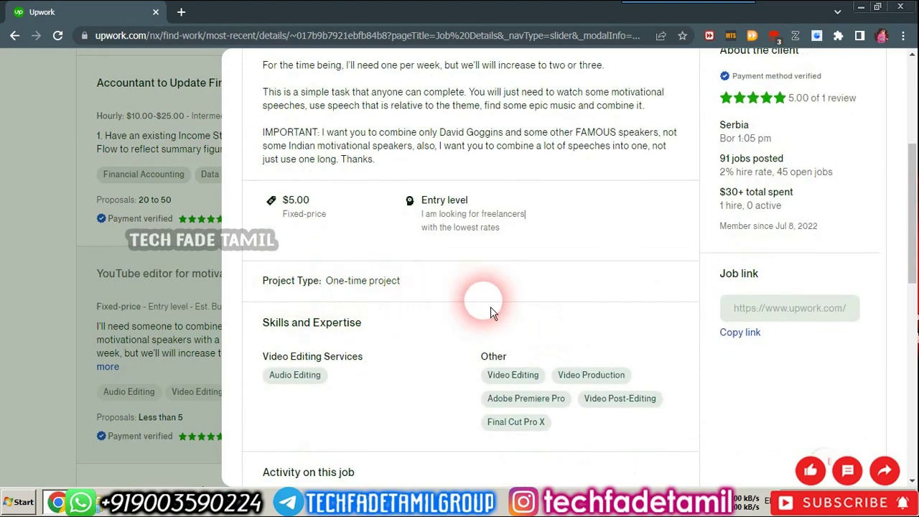
scroll(490, 309, "down", 2)
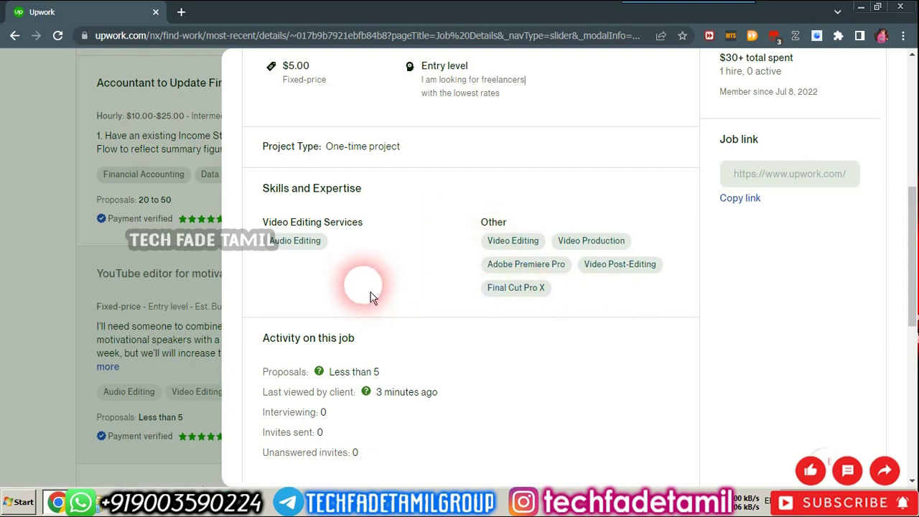
scroll(402, 258, "down", 2)
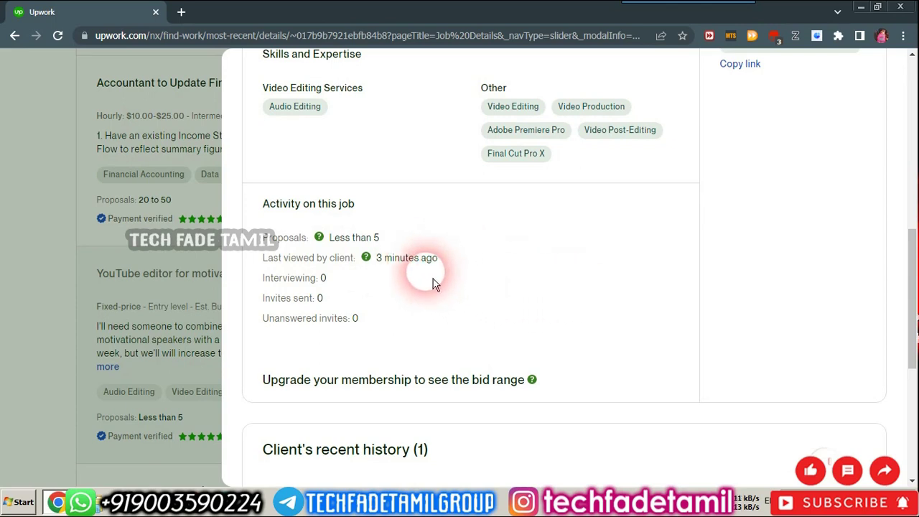
scroll(528, 302, "down", 3)
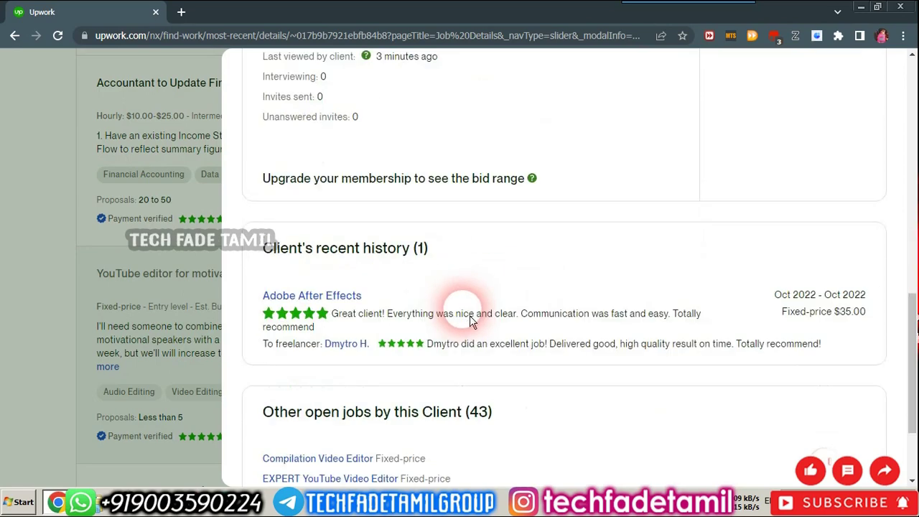
scroll(434, 285, "down", 1)
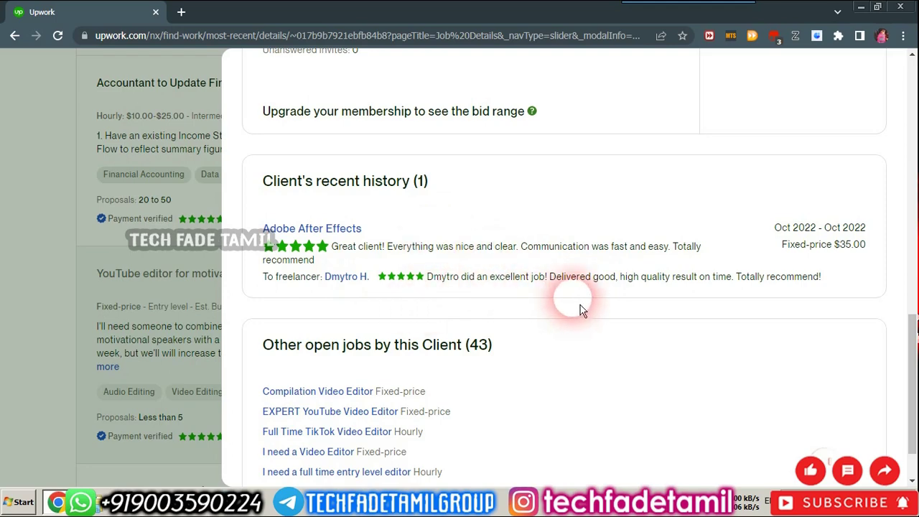
scroll(581, 305, "down", 1)
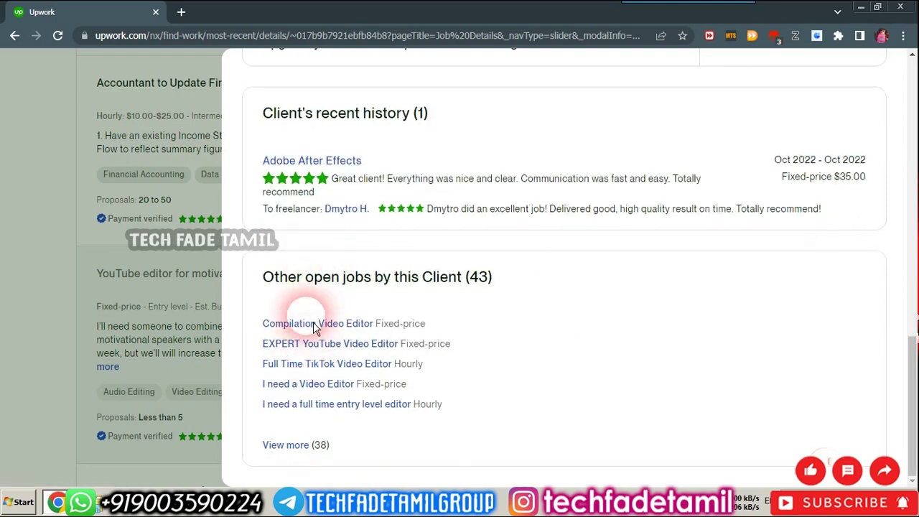
scroll(633, 357, "up", 3)
scroll(635, 352, "up", 10)
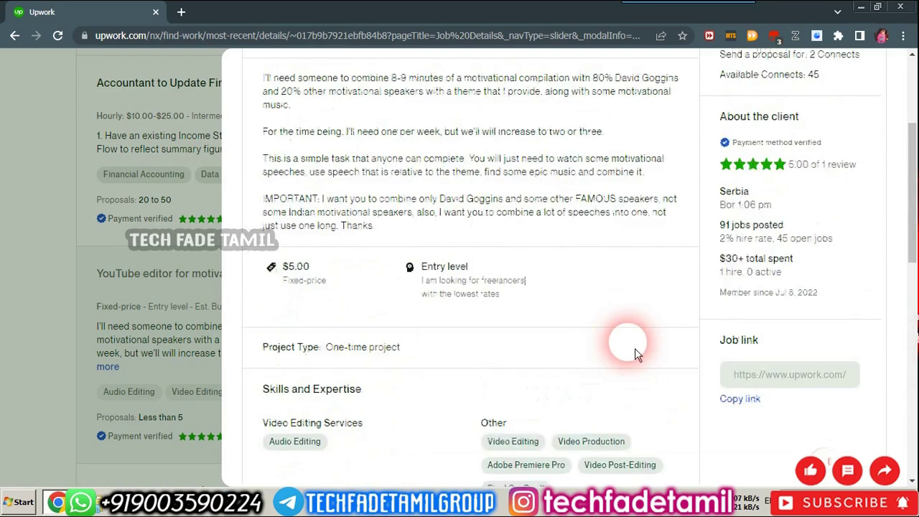
Step: Check how many Connects a proposal for this job costs and how many Connects are available
left_click(809, 170)
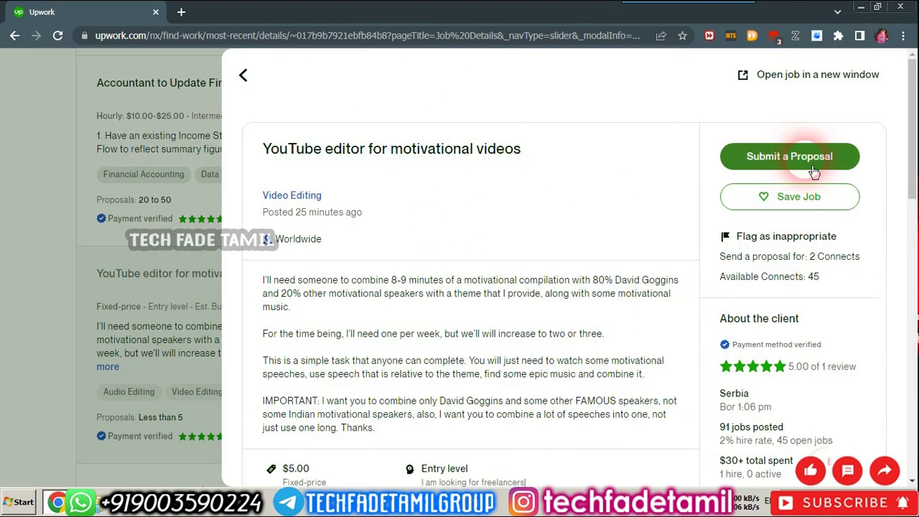
left_click(716, 206)
left_click(798, 205)
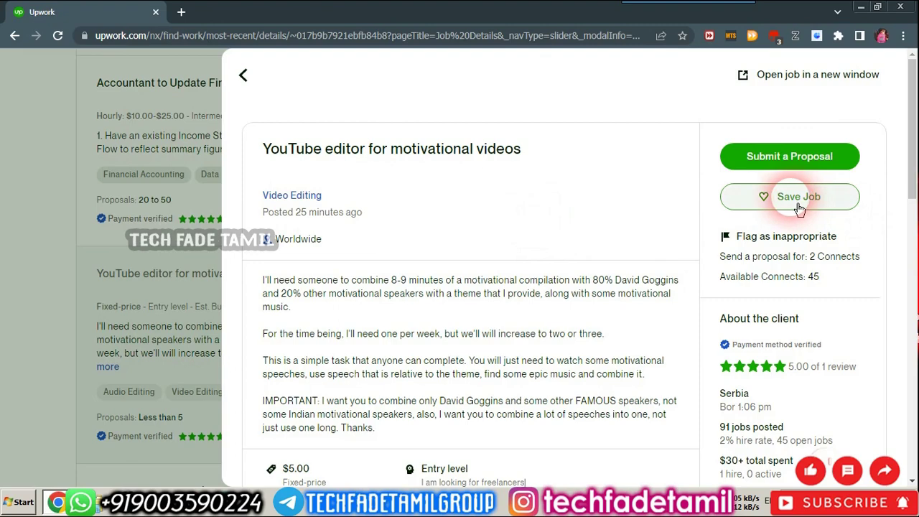
left_click(875, 245)
left_click(789, 167)
left_click(805, 202)
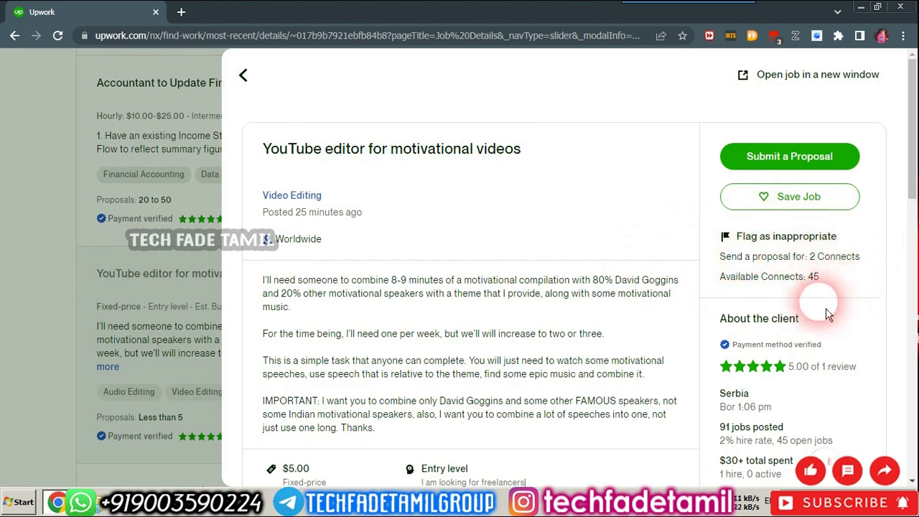
double_click(821, 282)
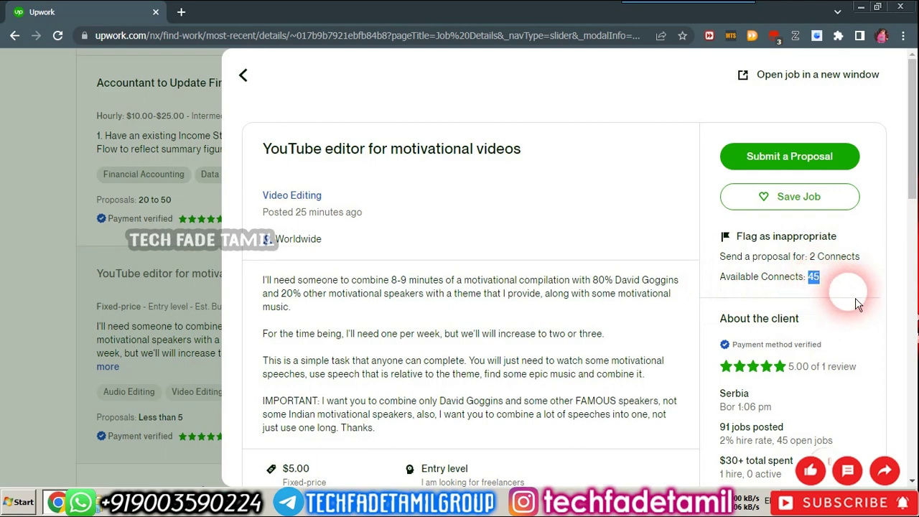
left_click(871, 304)
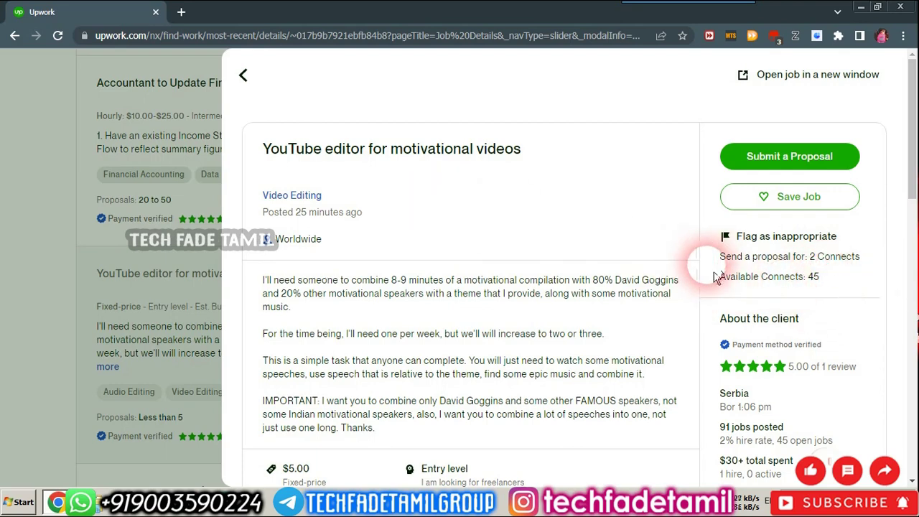
left_click_drag(810, 262, 849, 264)
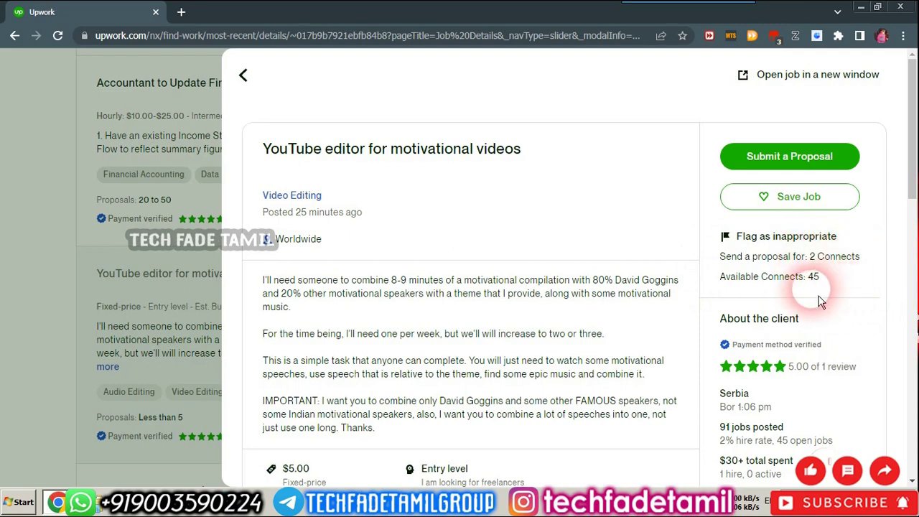
Step: Examine the client's payment verification, rating, location, jobs posted, hire rate, total spent and membership date
scroll(604, 323, "down", 1)
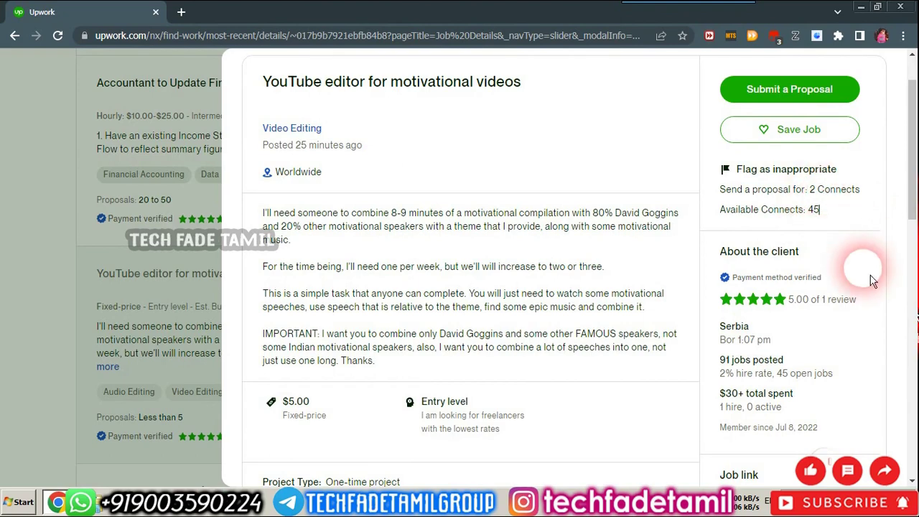
scroll(760, 234, "down", 1)
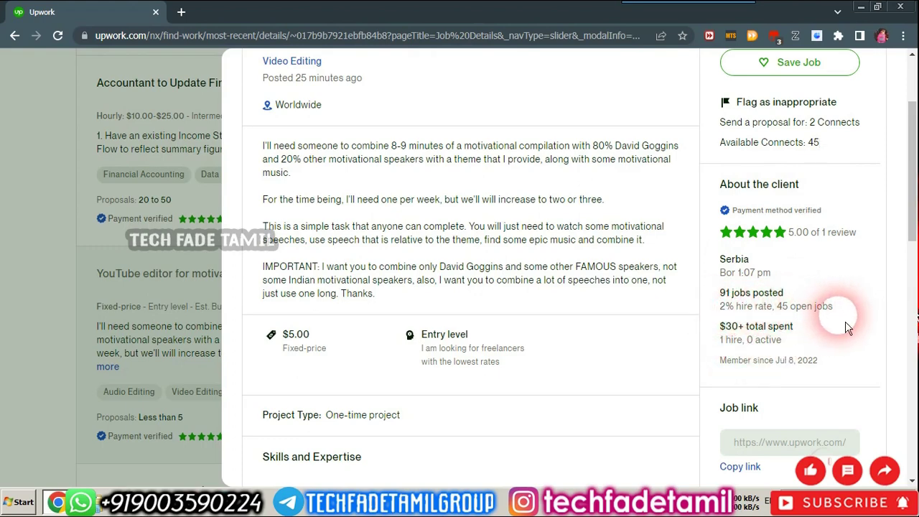
scroll(843, 323, "down", 1)
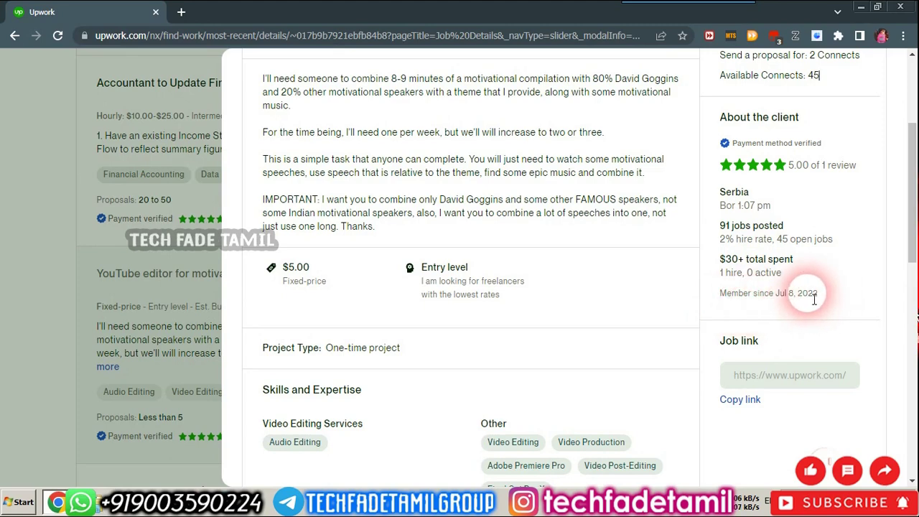
double_click(784, 294)
left_click(850, 298)
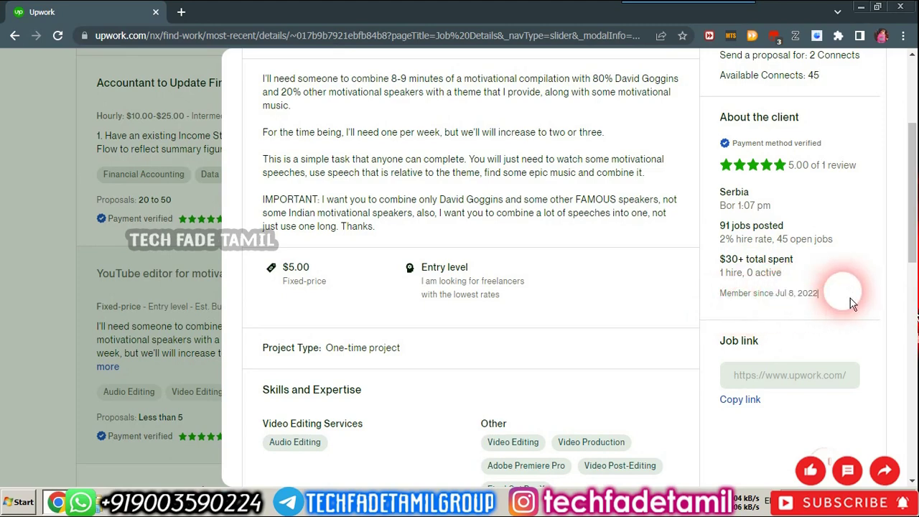
scroll(810, 311, "down", 2)
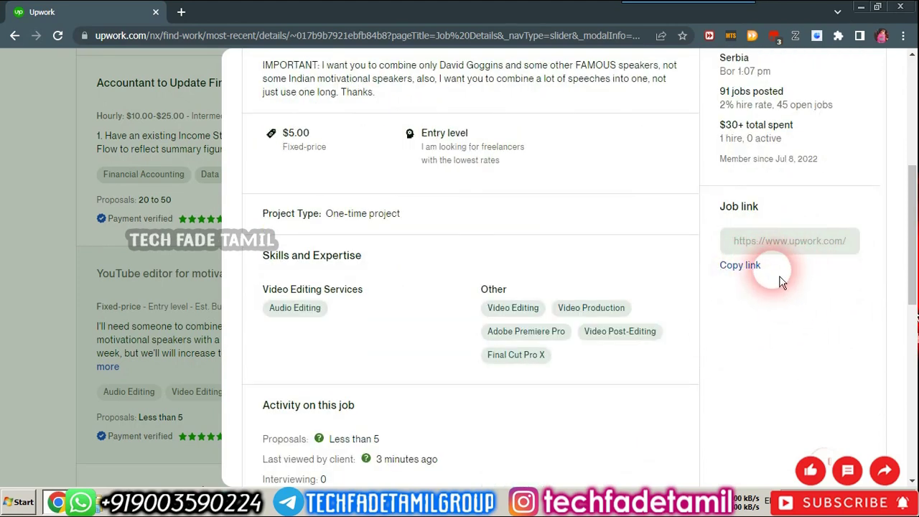
Step: Open the proposal form for the YouTube editor job and choose General profile as the profile to propose with
scroll(797, 278, "up", 5)
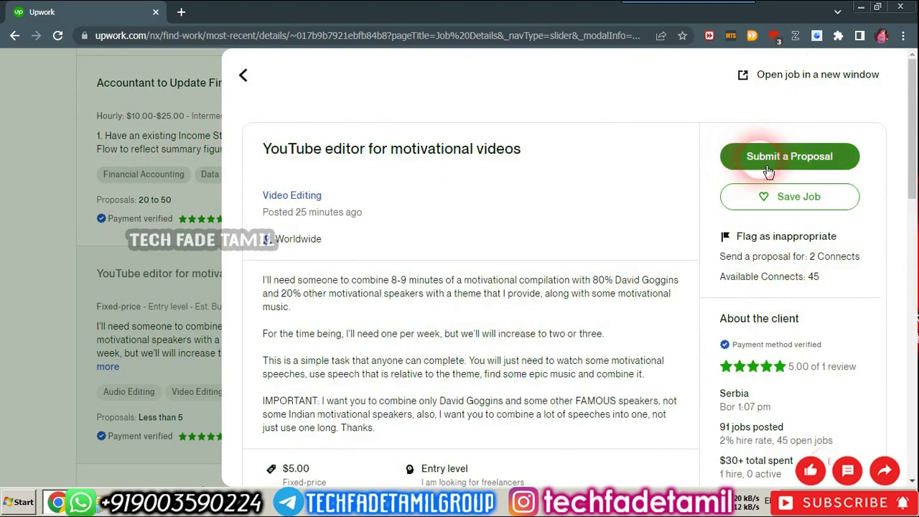
left_click(828, 170)
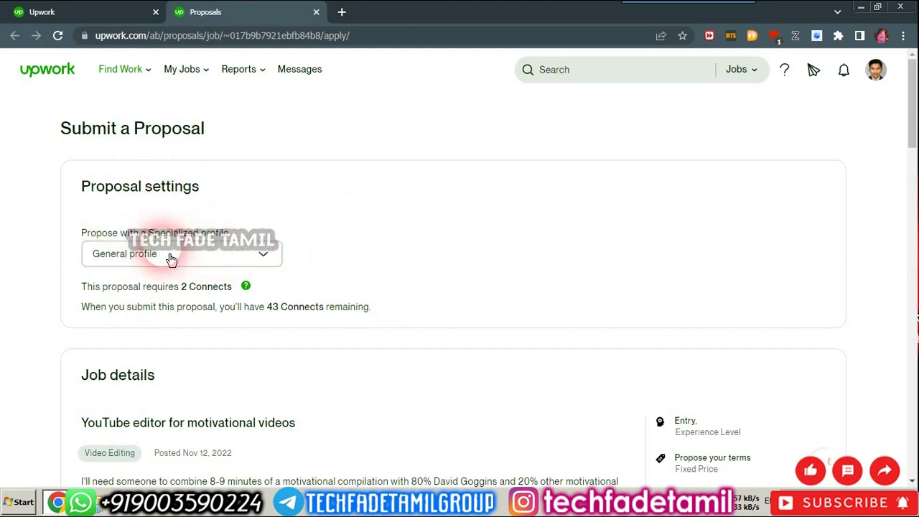
left_click(270, 267)
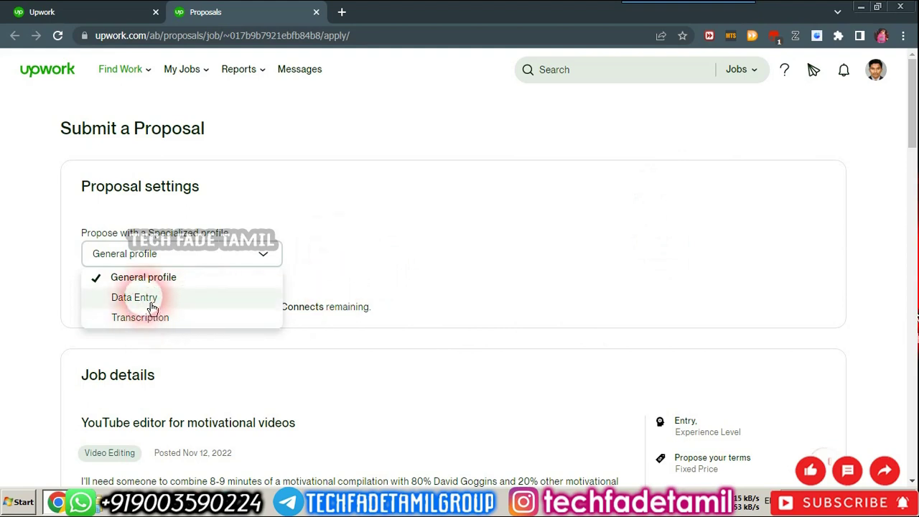
left_click(170, 279)
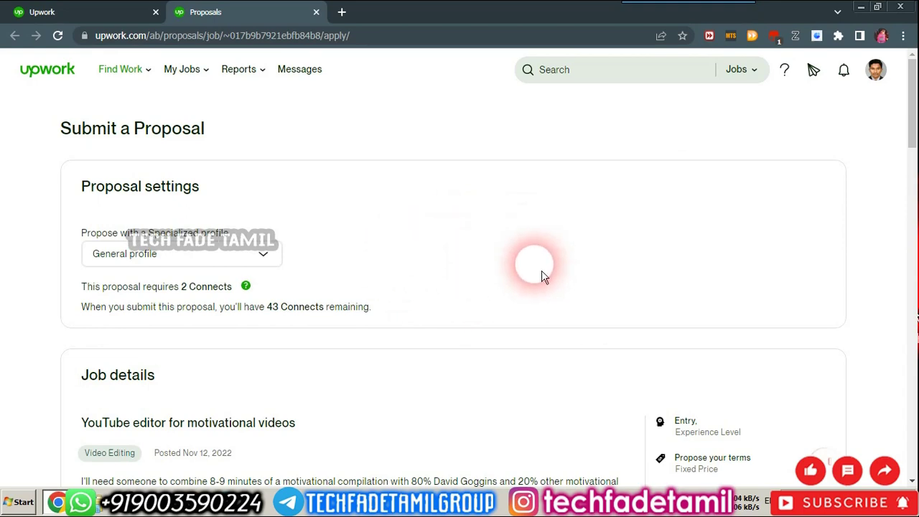
scroll(544, 276, "down", 2)
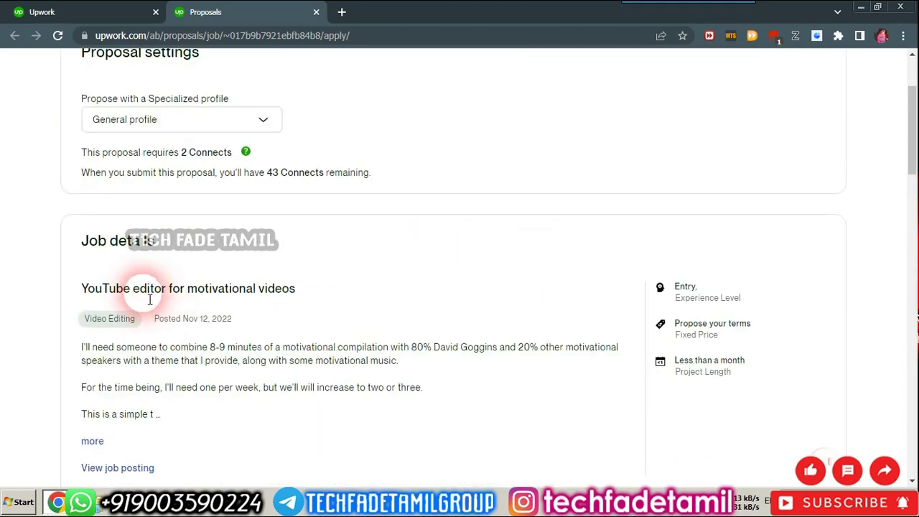
scroll(338, 287, "up", 2)
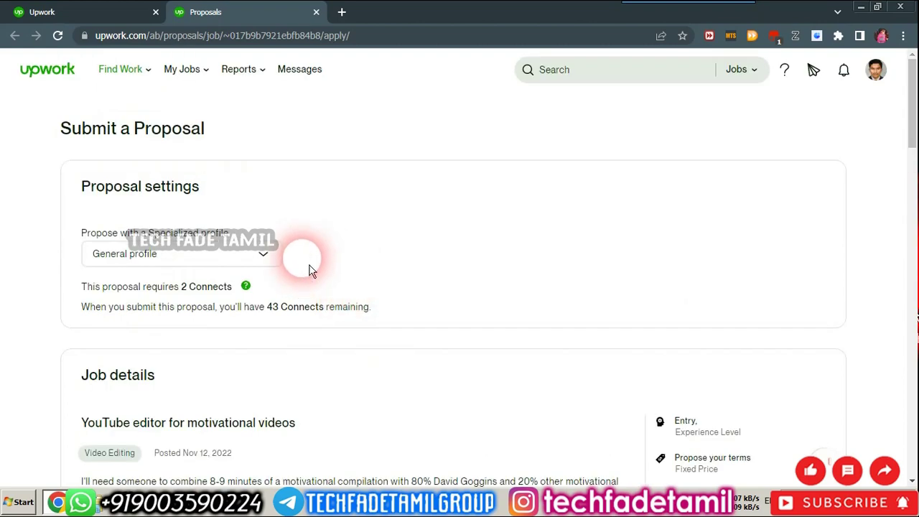
left_click(262, 254)
left_click(37, 323)
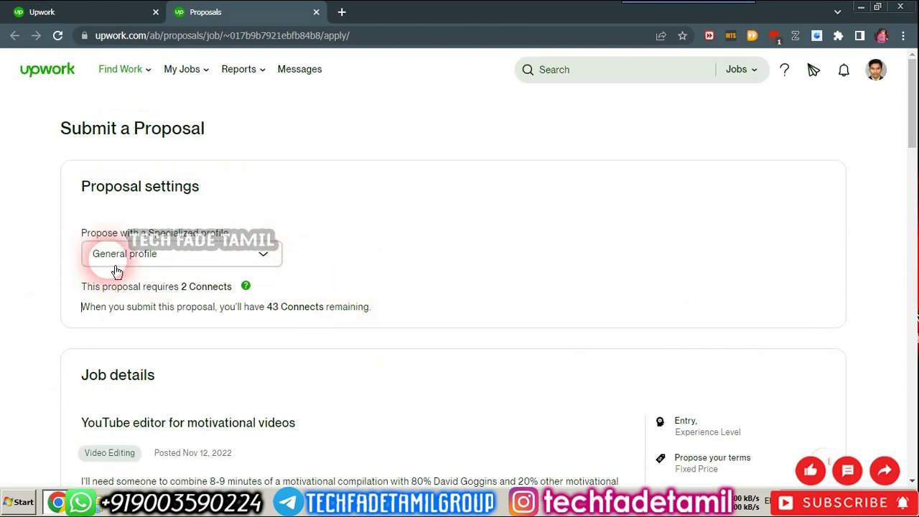
Step: Review the proposal's Connects requirement and the shortened job description on the proposal form
scroll(413, 329, "down", 1)
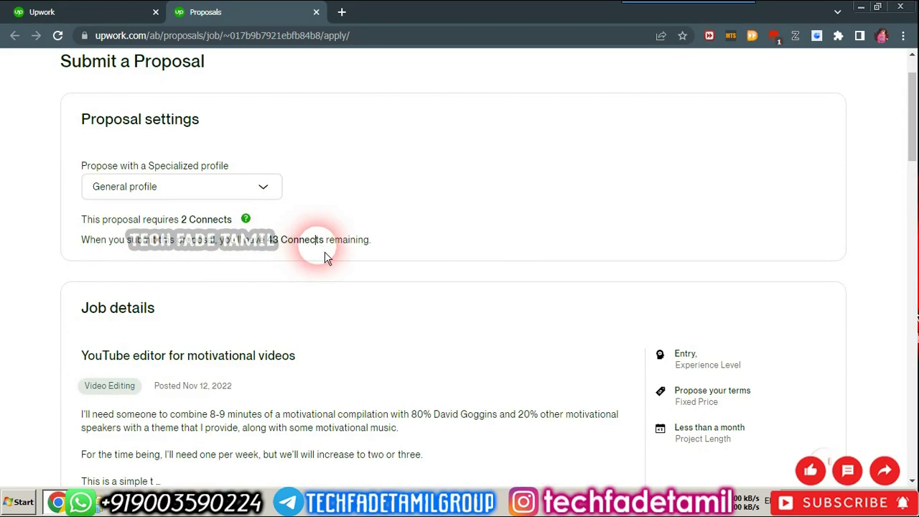
scroll(415, 264, "down", 2)
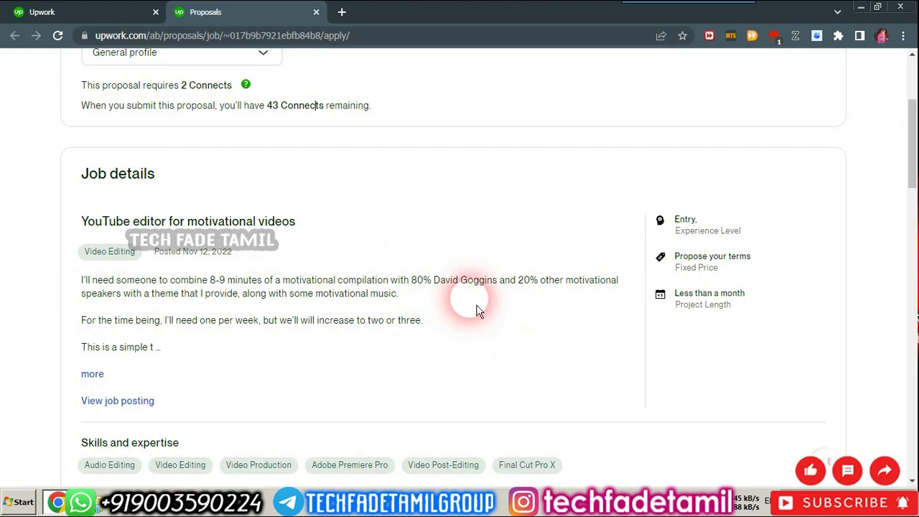
double_click(524, 286)
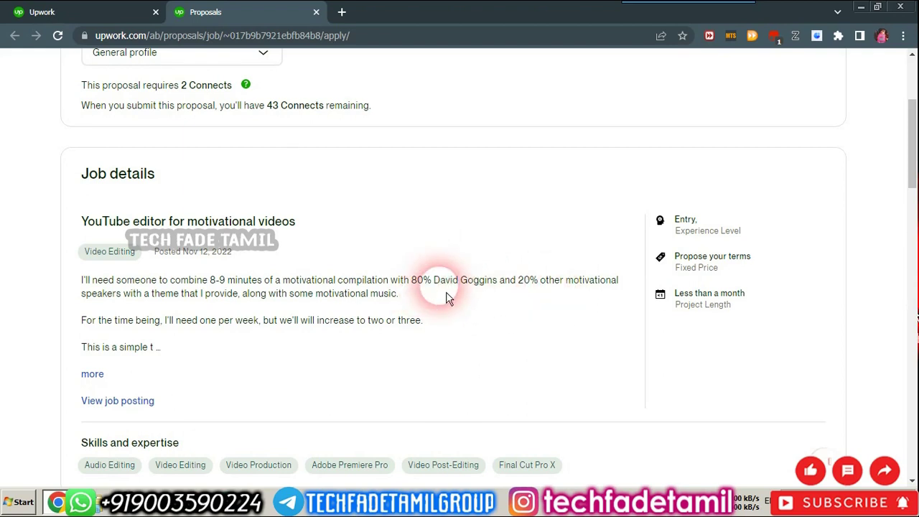
left_click(417, 288)
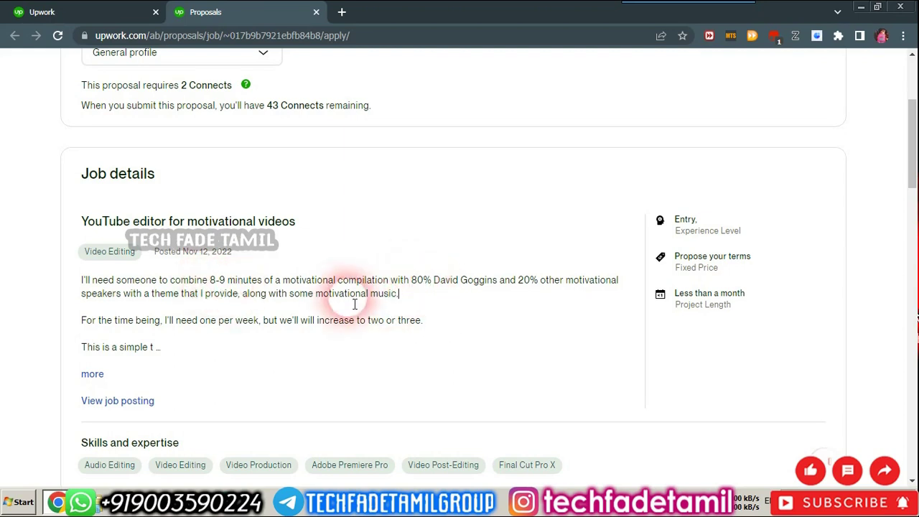
scroll(445, 309, "down", 1)
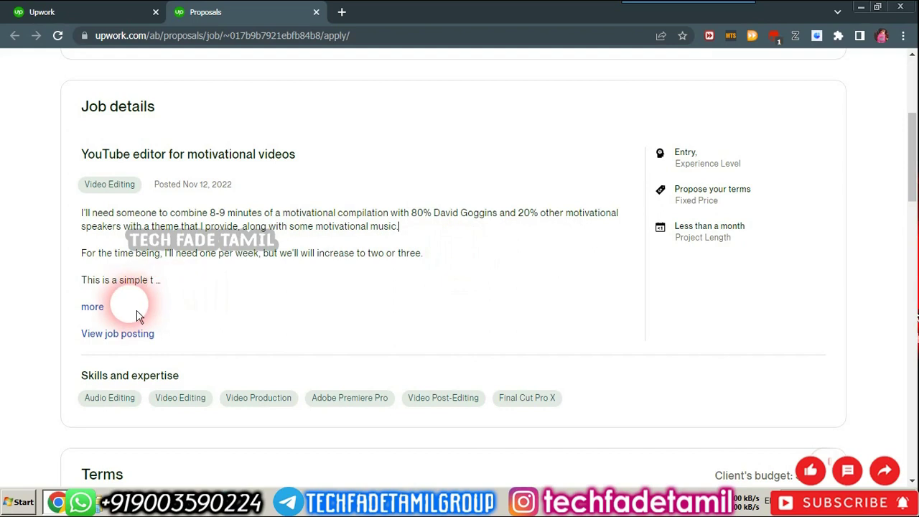
Step: Expand the full job description on the proposal form and read its speaker requirements and the listed skills
left_click(95, 308)
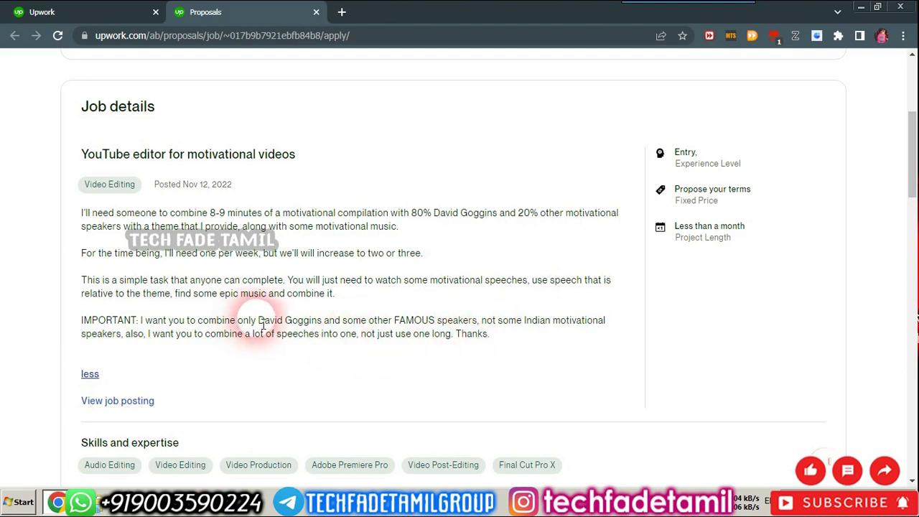
left_click_drag(257, 321, 308, 323)
left_click(480, 346)
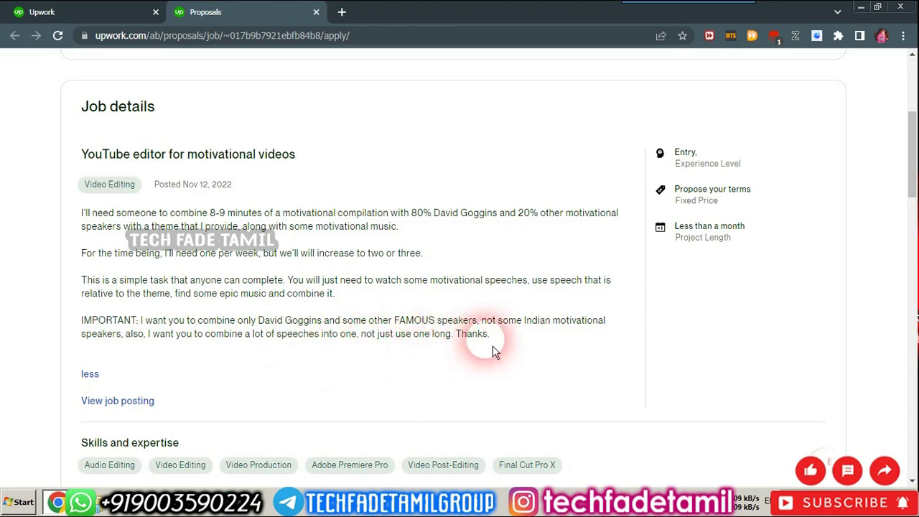
scroll(168, 349, "down", 1)
scroll(493, 342, "down", 2)
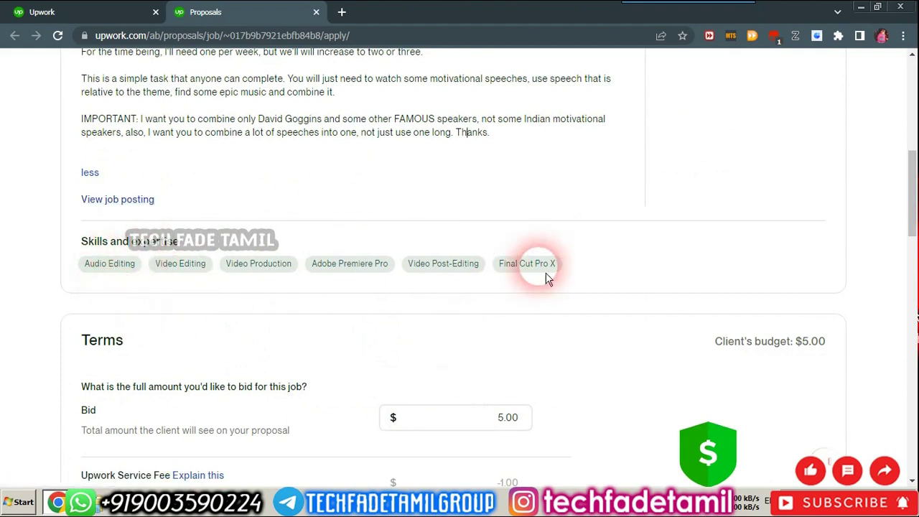
Step: Review the proposal's terms, including the bid amount, the Upwork service fee and the amount received after fees
scroll(402, 295, "down", 2)
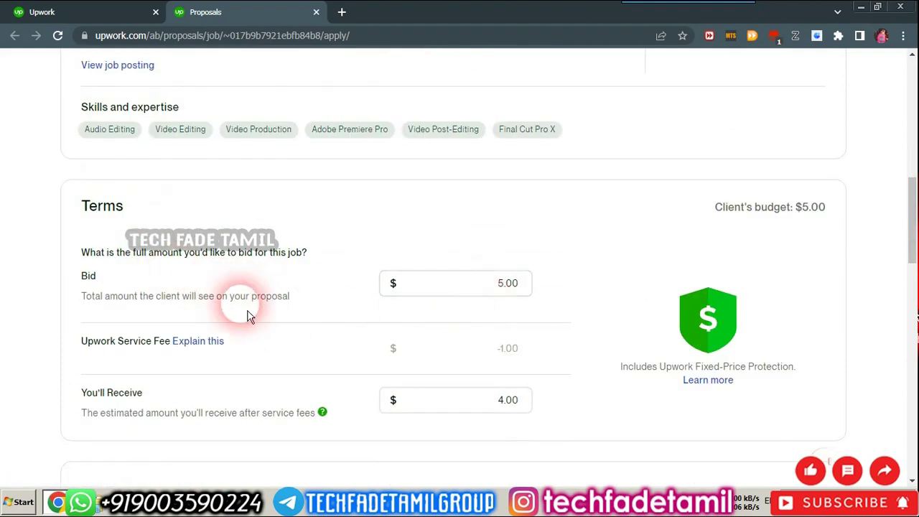
double_click(493, 286)
left_click(595, 292)
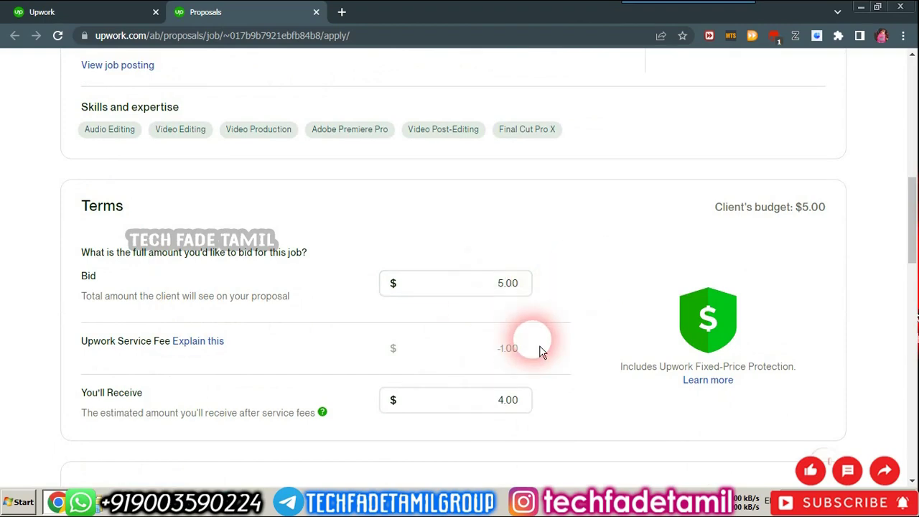
scroll(575, 297, "down", 2)
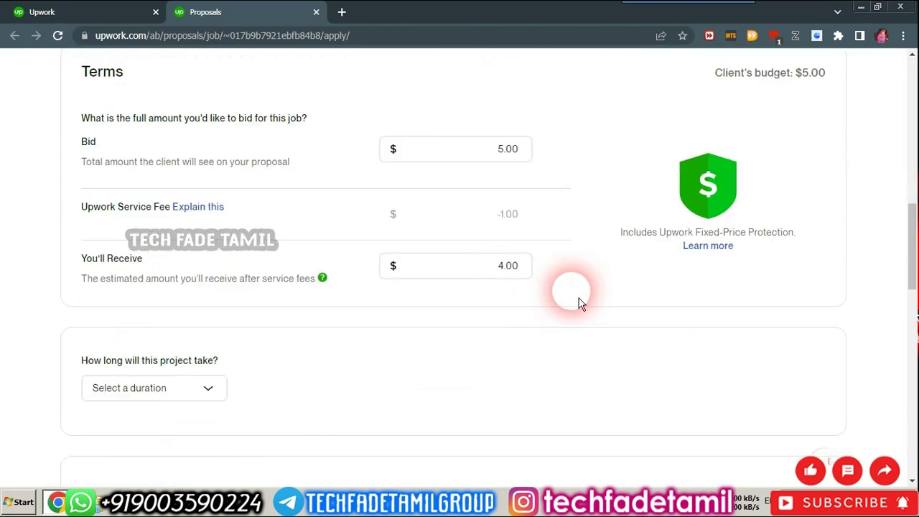
left_click(508, 150)
left_click(561, 173)
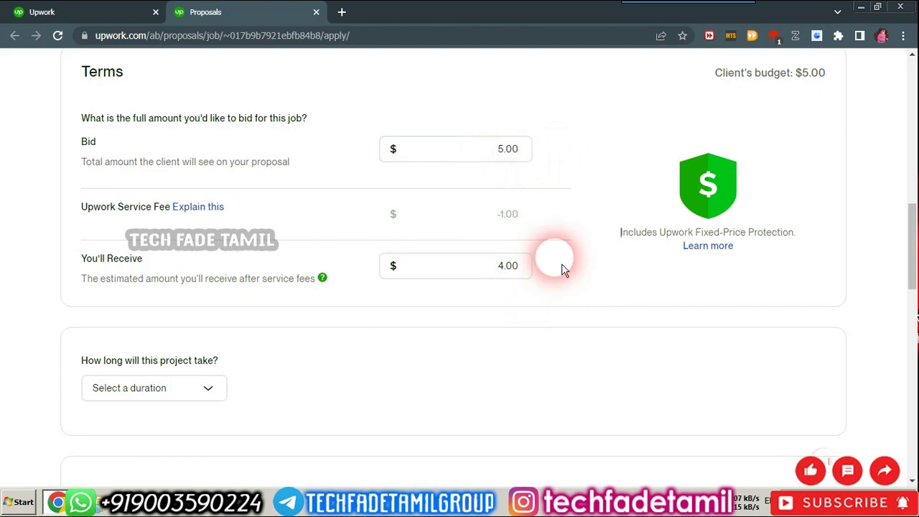
Step: Set the project duration to Less than 1 month
scroll(585, 224, "down", 1)
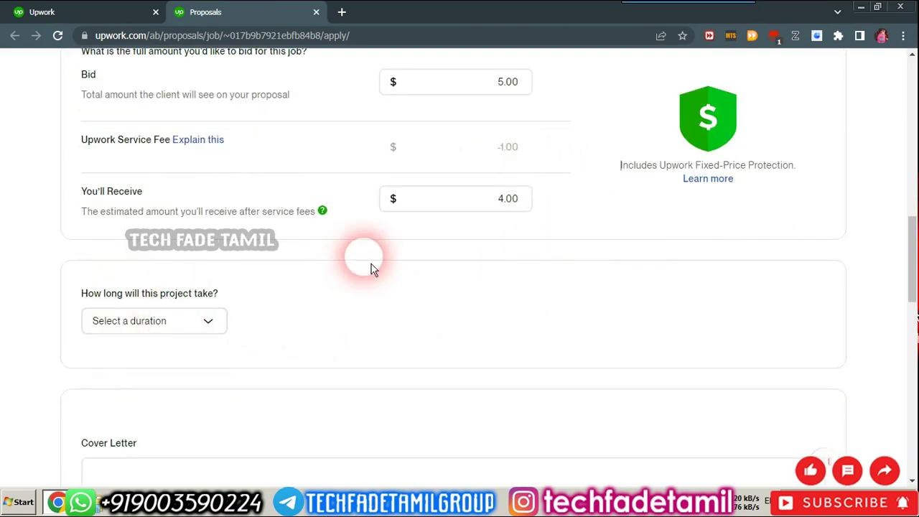
scroll(371, 266, "down", 1)
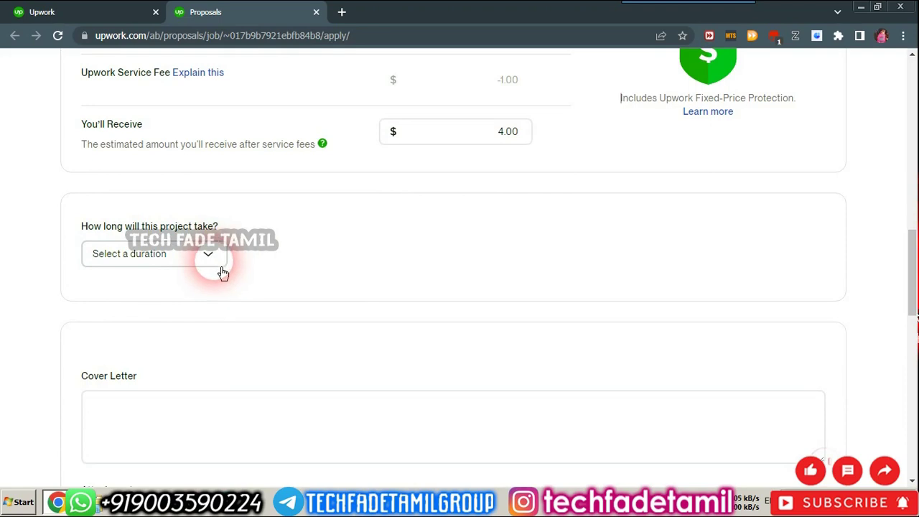
left_click(220, 267)
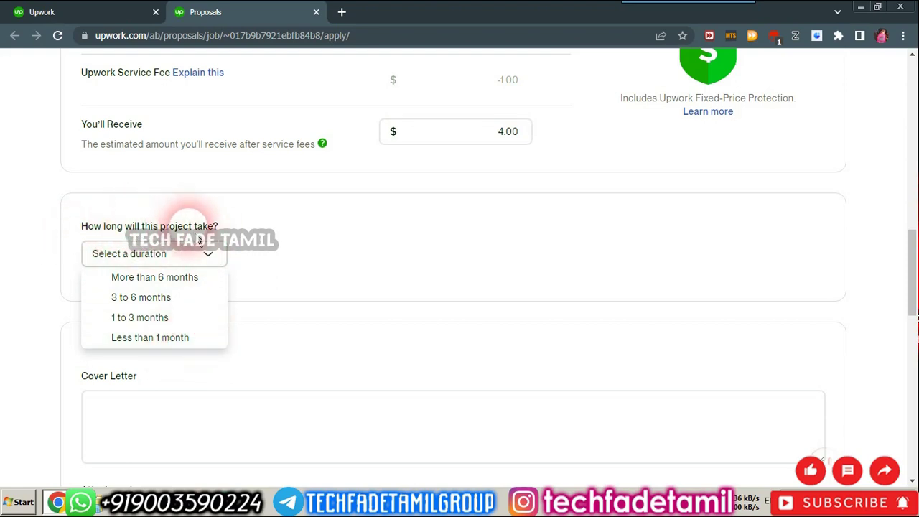
left_click(165, 350)
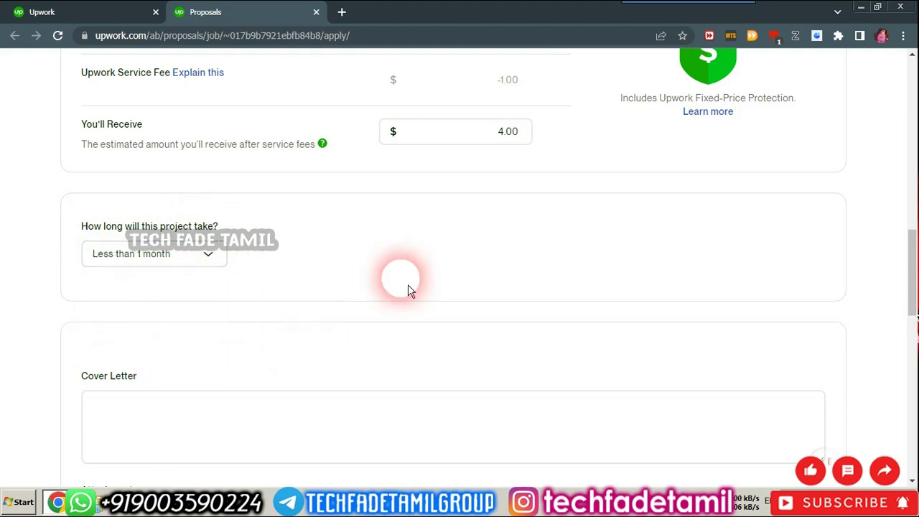
Step: Start the cover letter with the greeting "Hi," and begin a new paragraph below it with "I am"
scroll(431, 283, "down", 2)
left_click(453, 278)
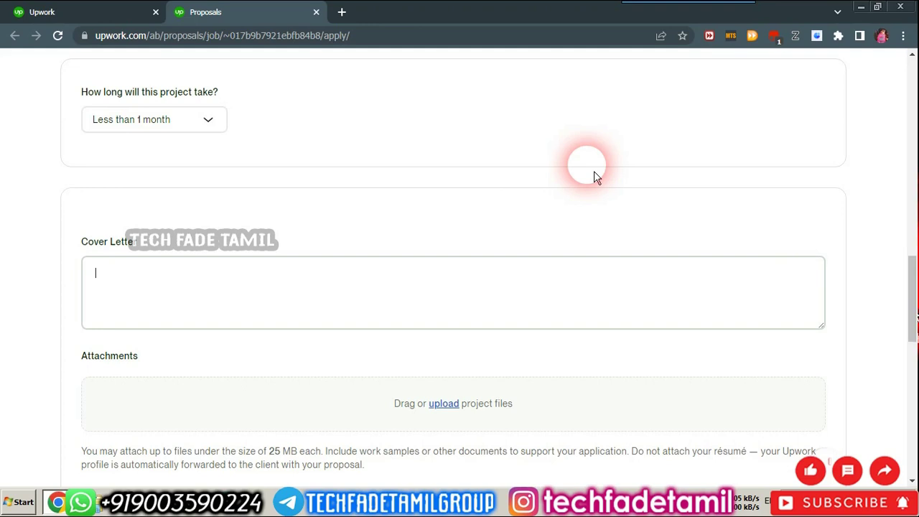
type("Hi,")
key("Return")
type("I am Th")
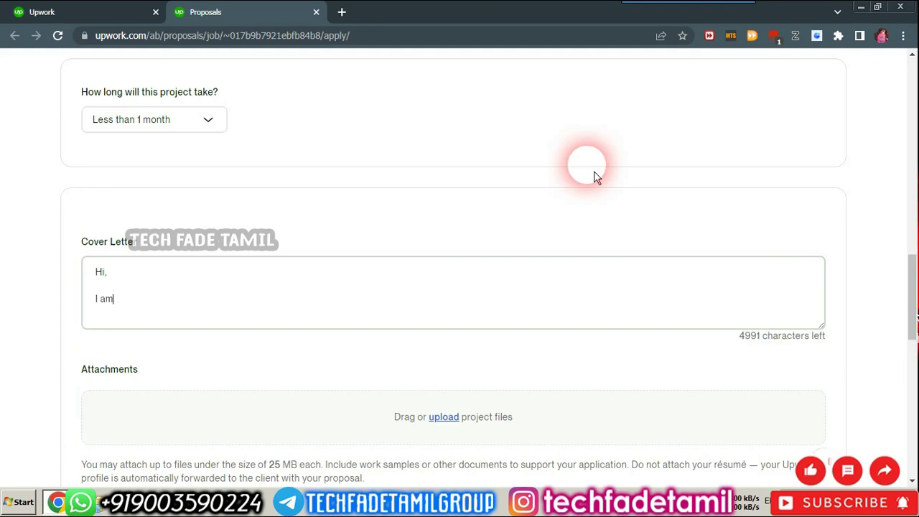
key("BackSpace")
key("BackSpace")
Step: Continue the cover letter's sentence with "Video Editor with 5 years of experience and I can do multi task platform with your project files."
type("Video Editor,")
key("BackSpace")
type("with 5 year")
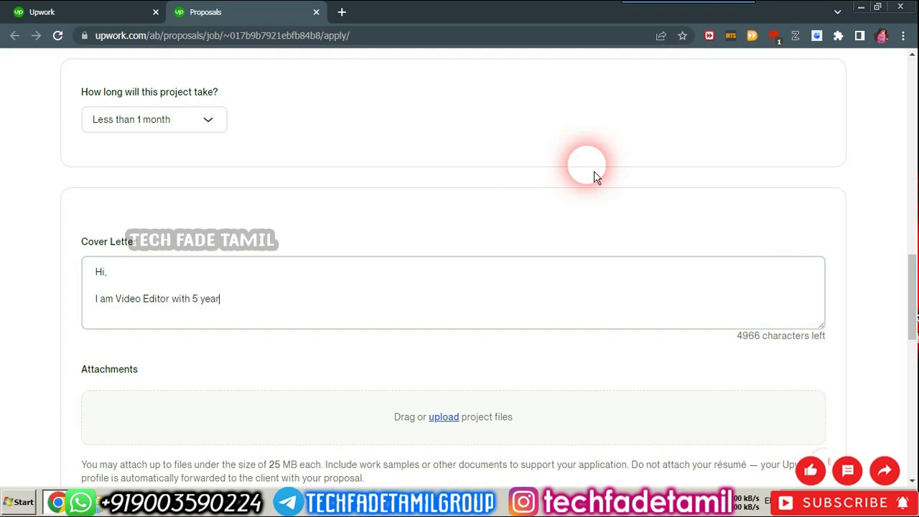
type("s of expreience ")
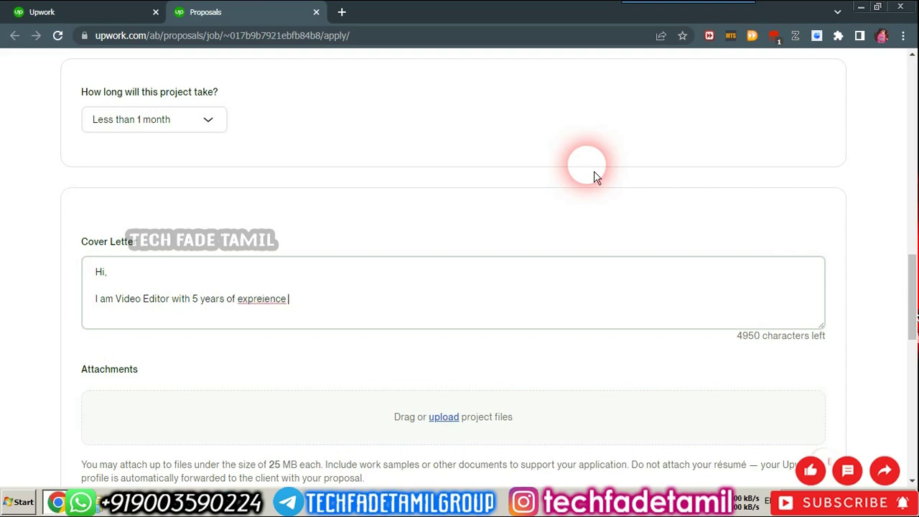
key("BackSpace")
key("BackSpace")
key("BackSpace")
key("BackSpace")
key("BackSpace")
key("BackSpace")
key("BackSpace")
key("BackSpace")
type("erience and I can do multi task platform")
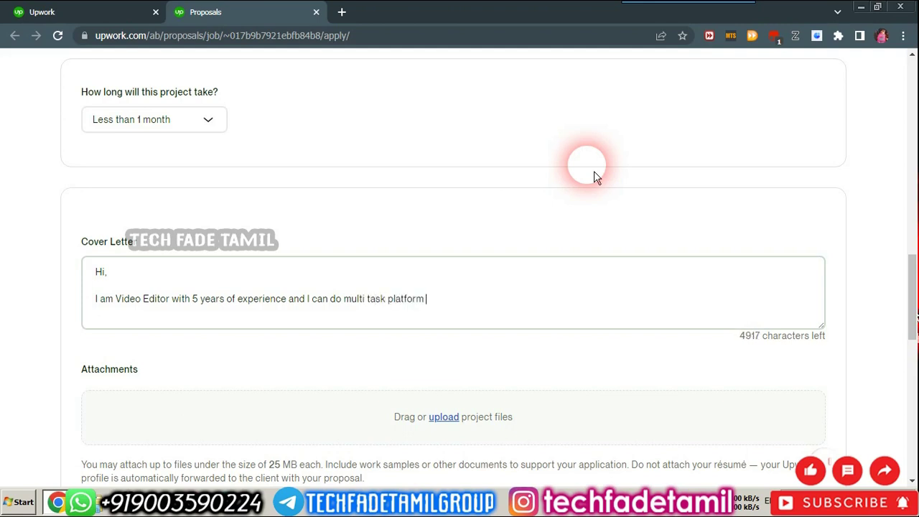
type("project files. P")
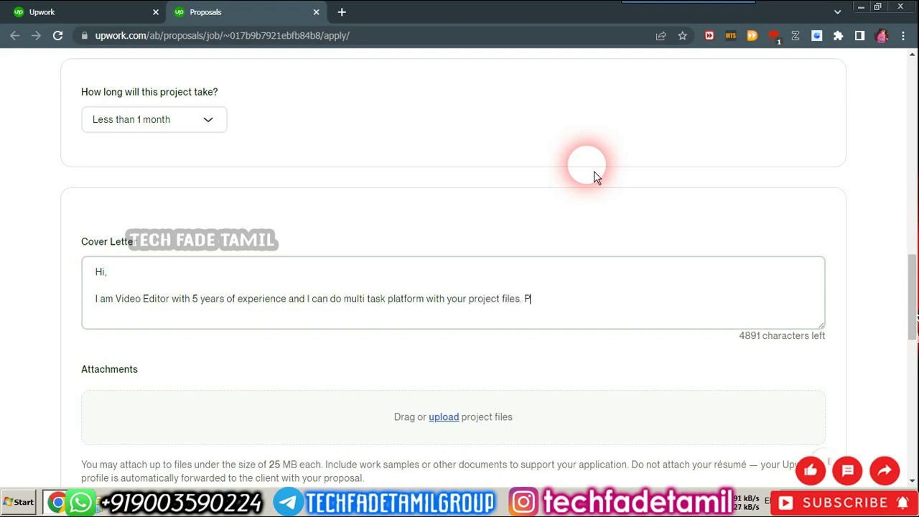
Step: Add the request "Please give me more details to get start my work," to the cover letter
type("lease giv")
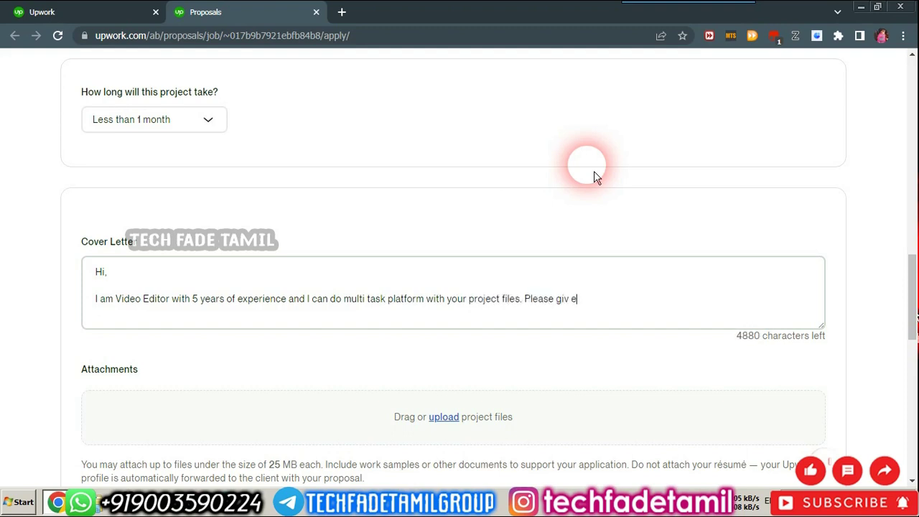
type("e me more d")
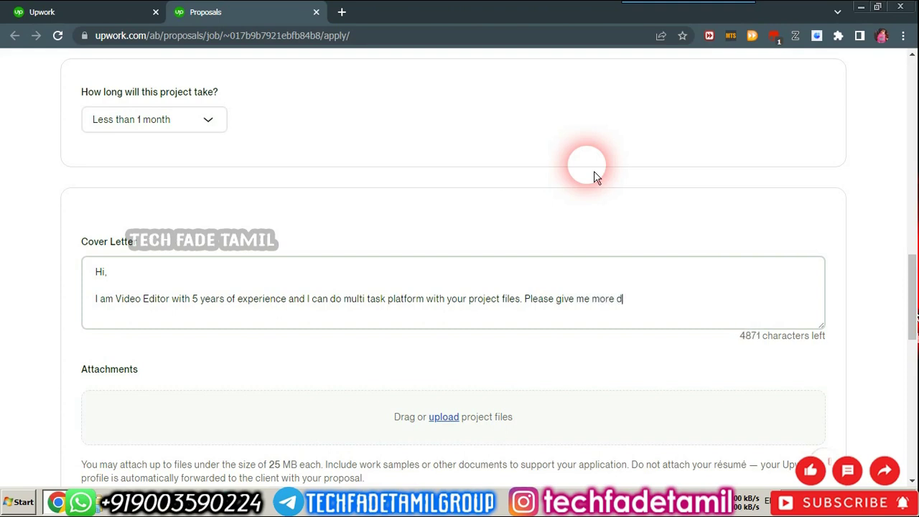
type("etails to get sta")
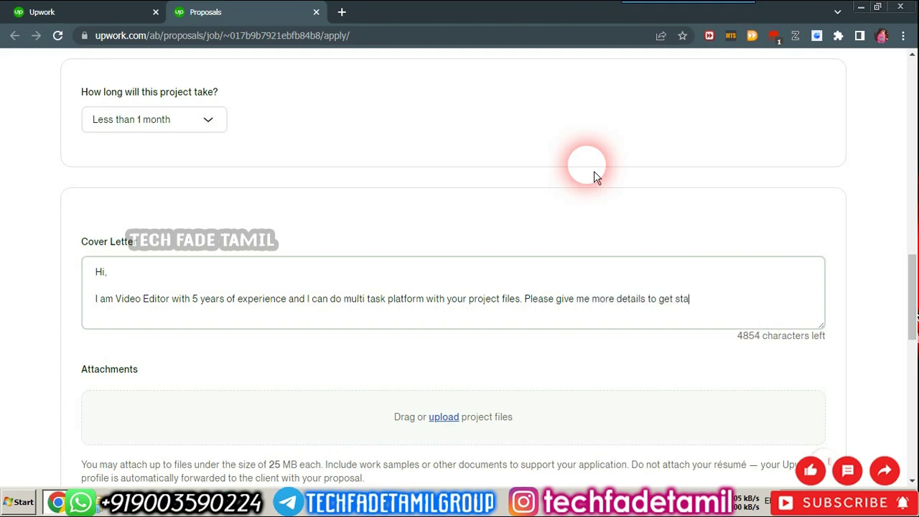
type("rt myh work")
type("work")
type(",")
Step: Close the cover letter with "Thanks and Regards," and the freelancer's name on separate paragraphs, and check the complete letter
key("Return")
key("Return")
type("T")
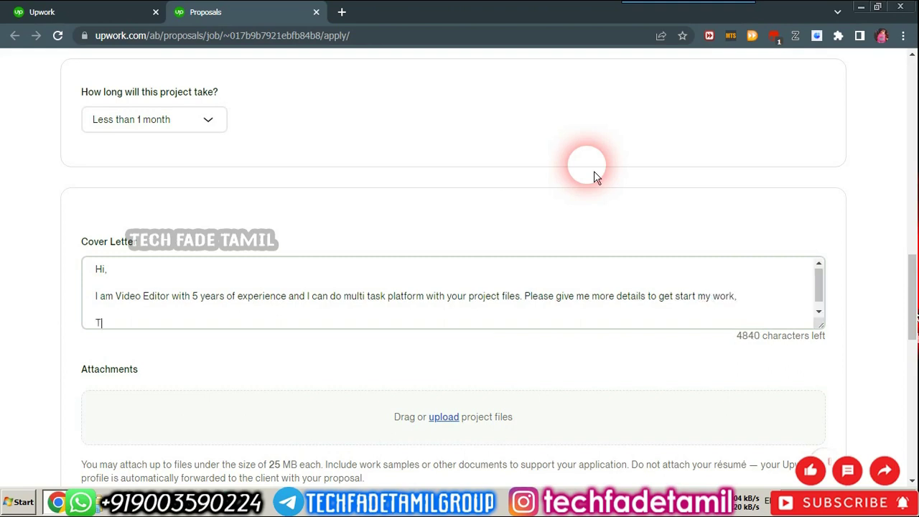
type("hanks and Regards")
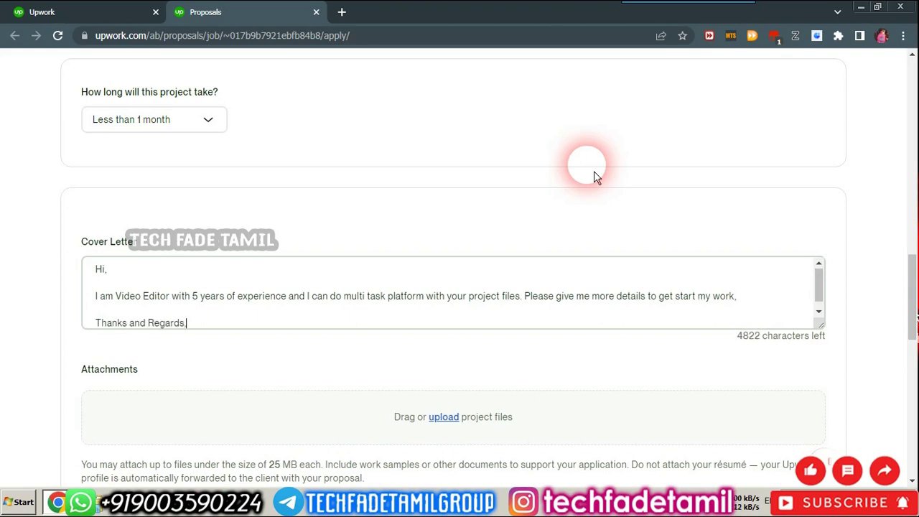
key("BackSpace")
type(",")
key("Return")
key("Return")
type("Anand Y")
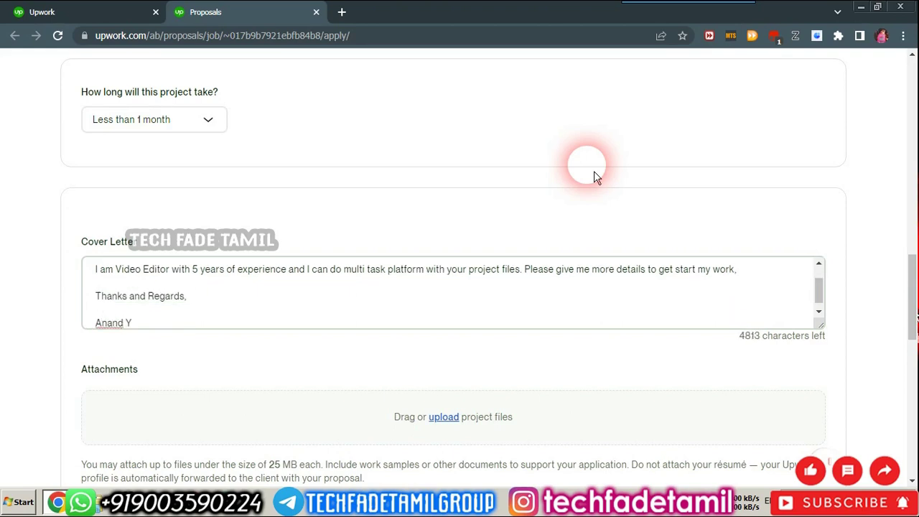
scroll(421, 296, "up", 2)
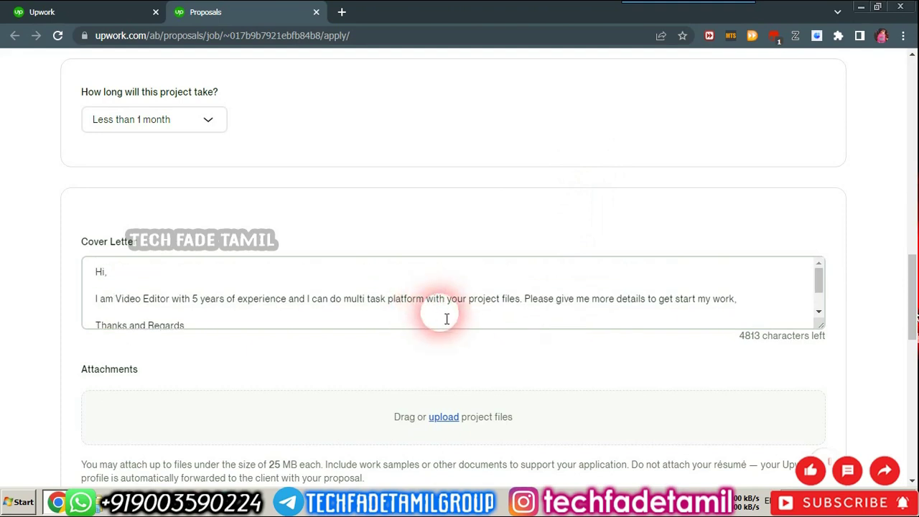
scroll(766, 295, "down", 2)
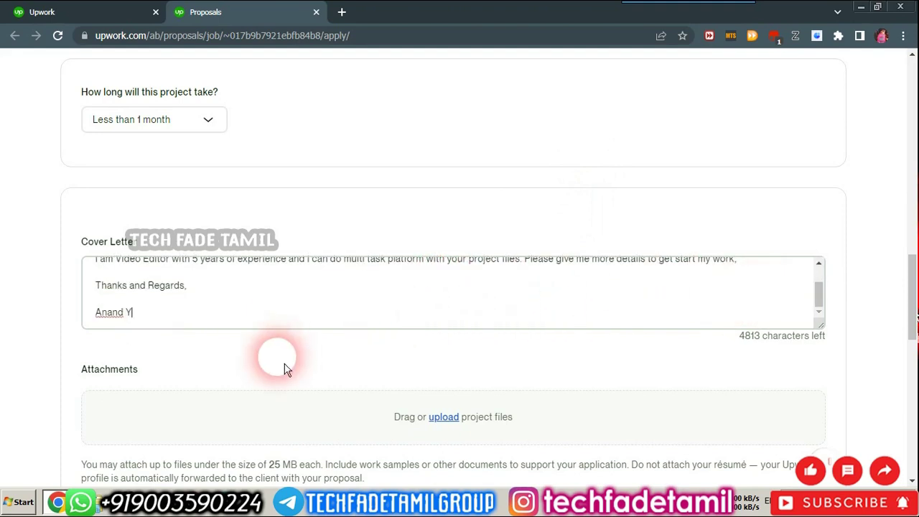
Step: Examine the attachment upload rules, the optional proposal boost bids and the Connects cost of sending the proposal
scroll(284, 368, "down", 1)
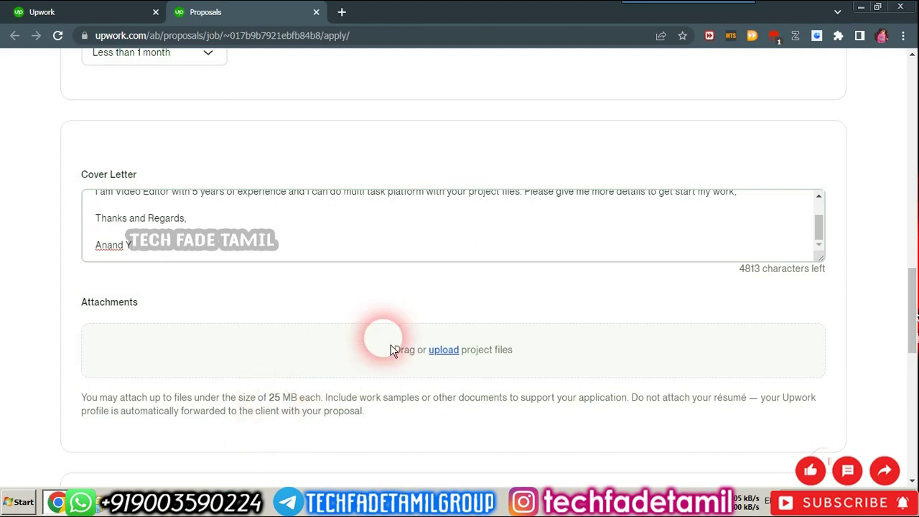
left_click(454, 358)
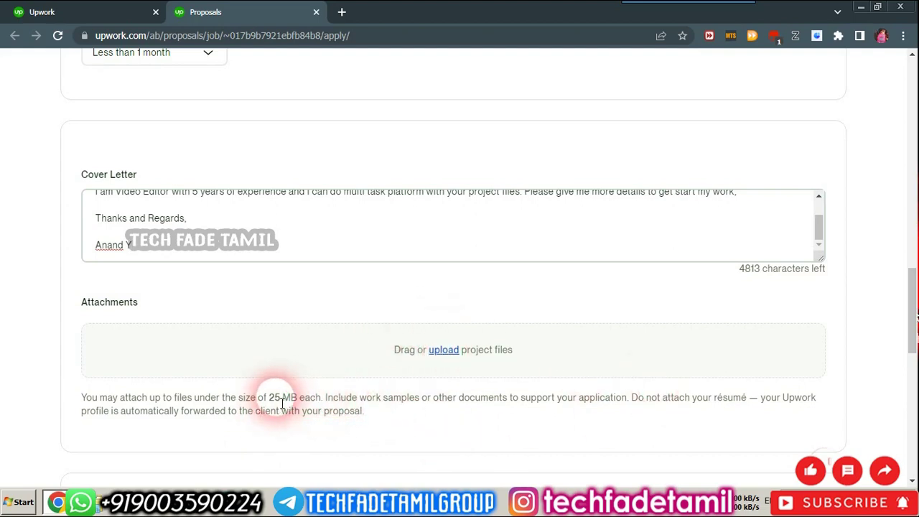
scroll(701, 352, "down", 3)
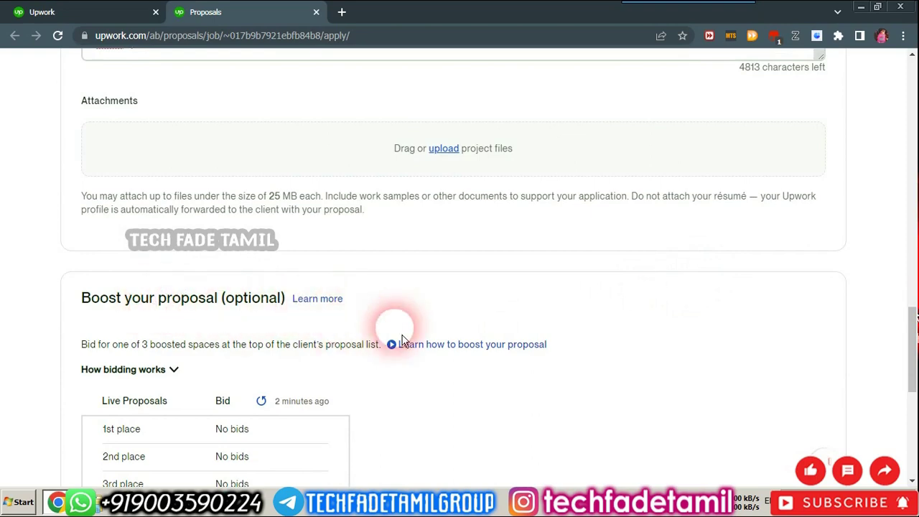
scroll(703, 328, "down", 2)
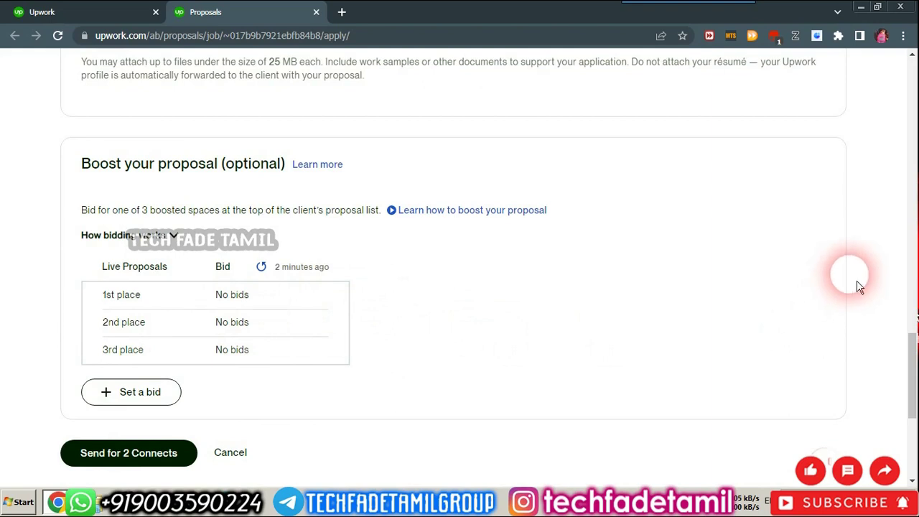
scroll(345, 381, "down", 2)
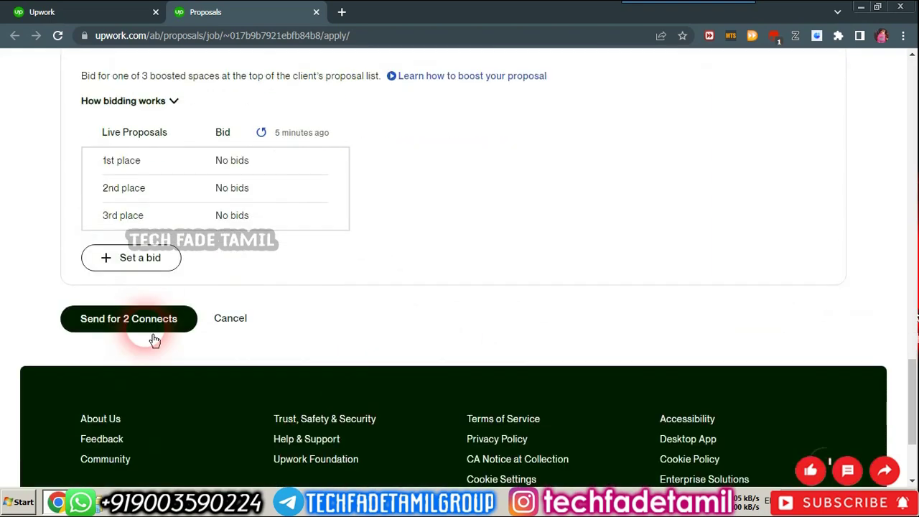
scroll(575, 368, "up", 2)
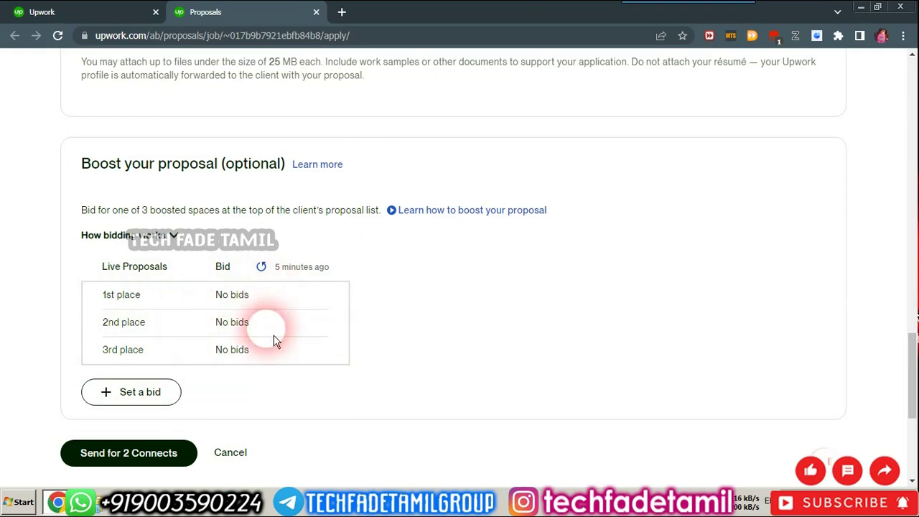
scroll(486, 355, "down", 2)
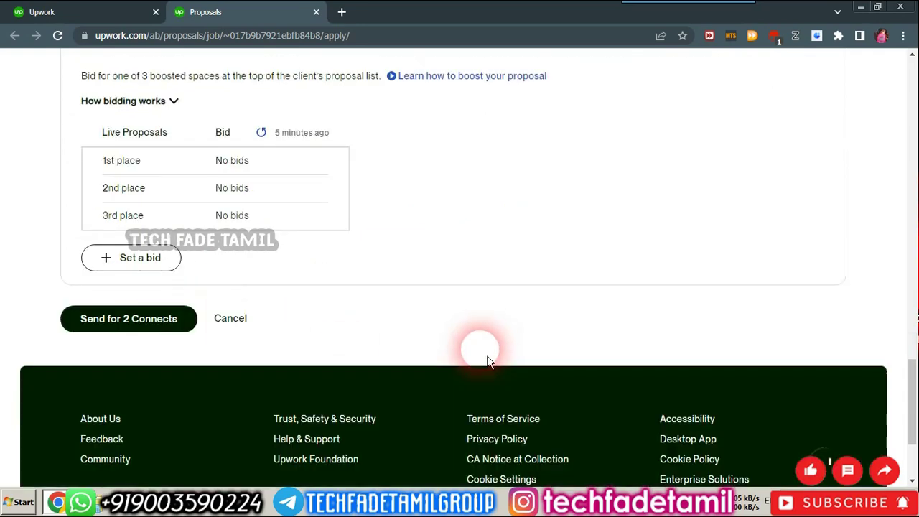
Step: Look over the whole proposal form once more, from the bid terms down to the end of the page
scroll(747, 312, "up", 4)
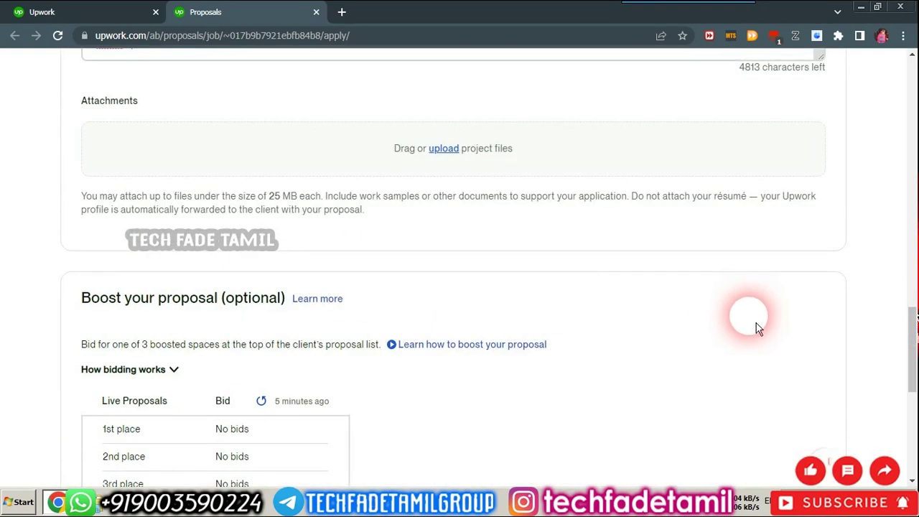
scroll(900, 338, "up", 5)
scroll(902, 343, "up", 5)
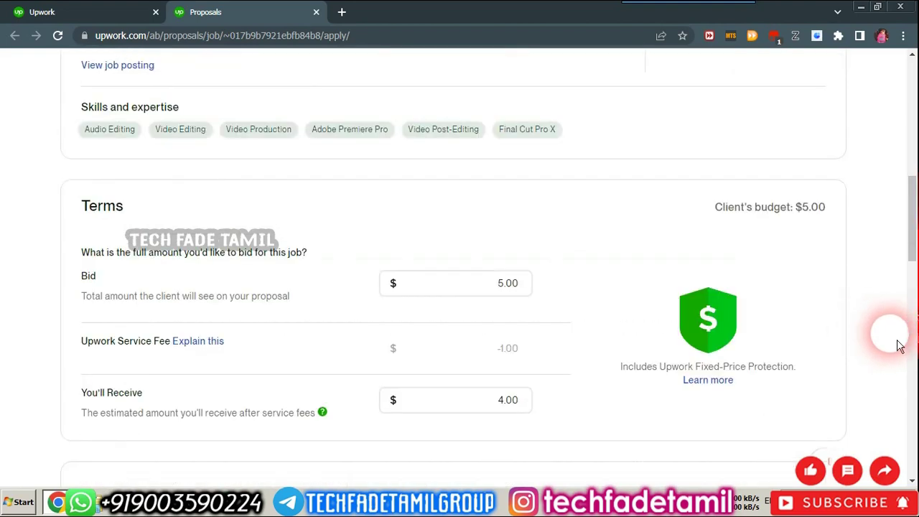
scroll(900, 345, "down", 15)
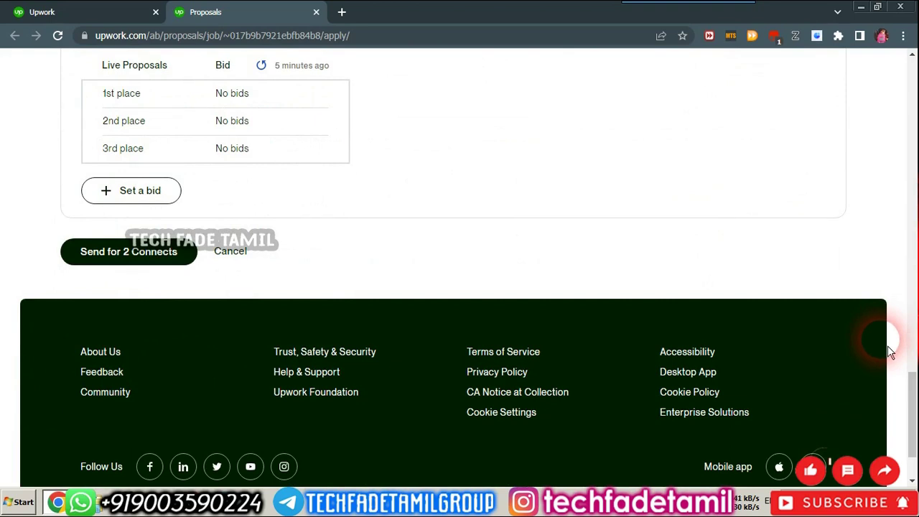
scroll(889, 352, "down", 2)
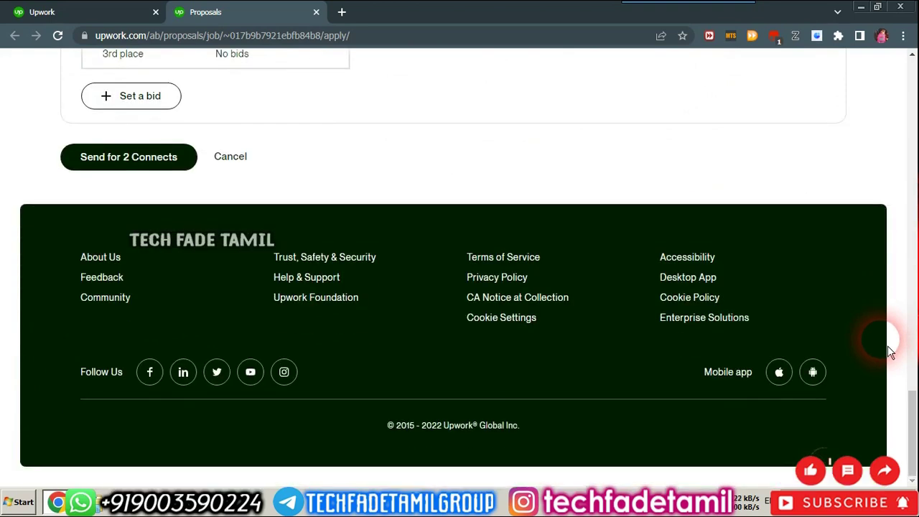
Step: Send the proposal for 2 Connects, accept the fixed-price project notice with "Yes, I understand", and dismiss the Upwork 101 popup after submission
scroll(888, 352, "up", 3)
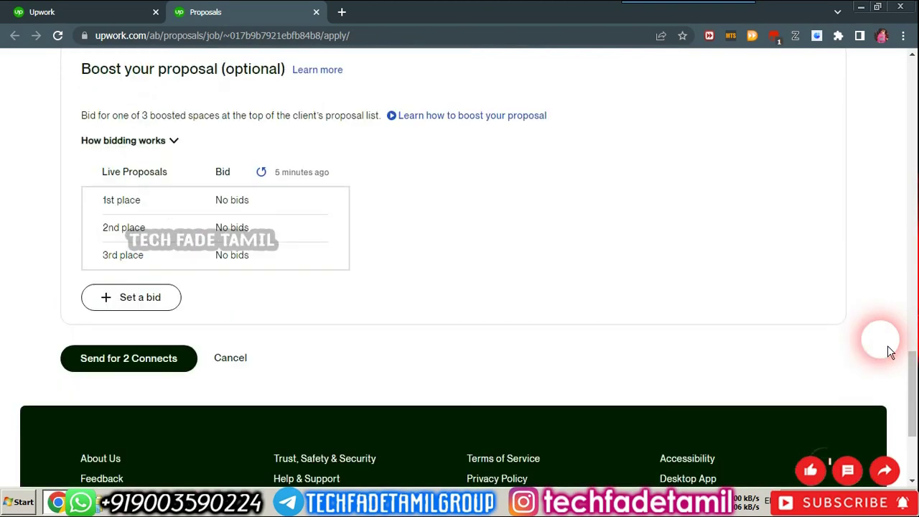
left_click(157, 373)
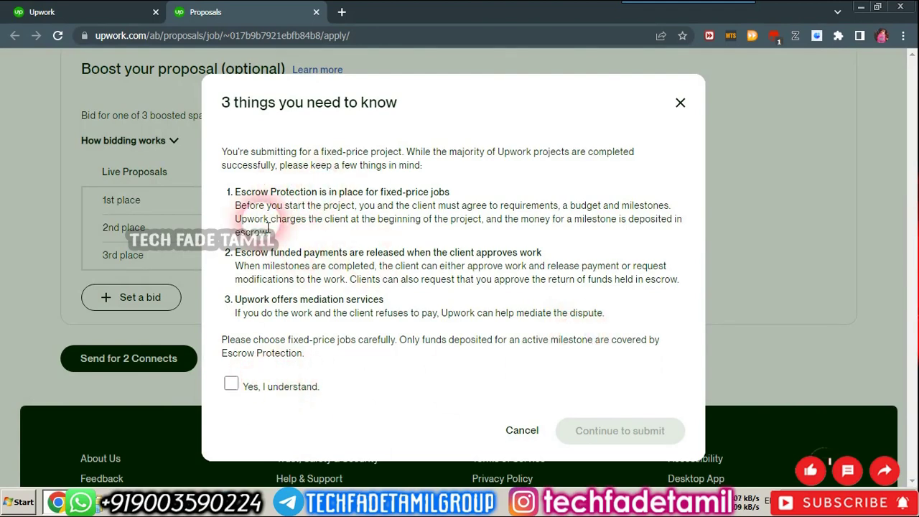
left_click(242, 392)
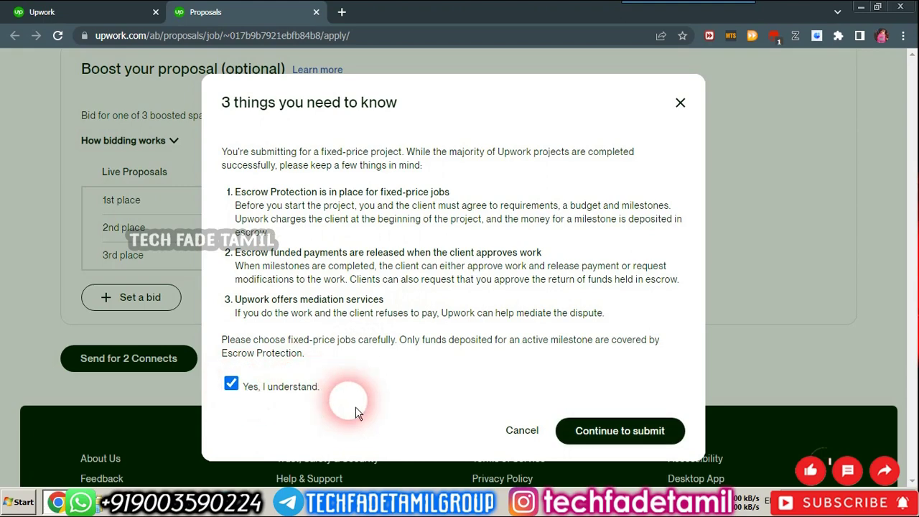
left_click(621, 434)
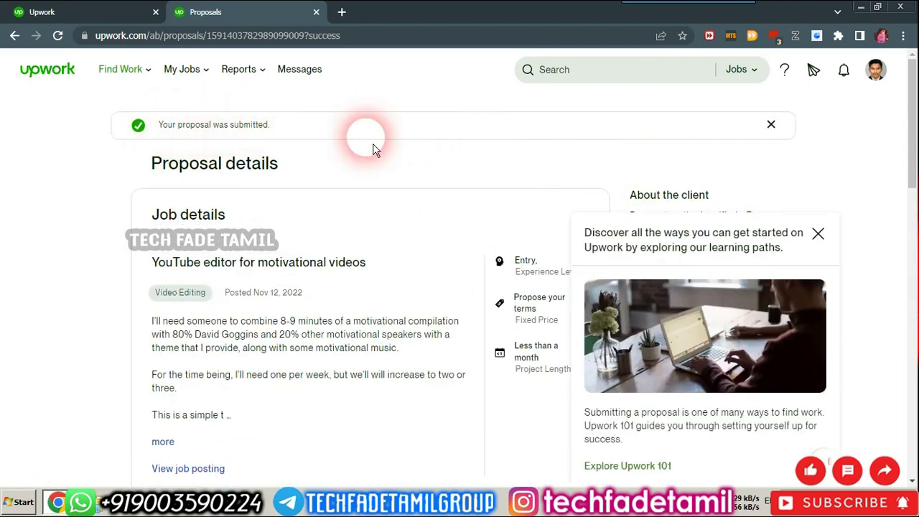
left_click(819, 235)
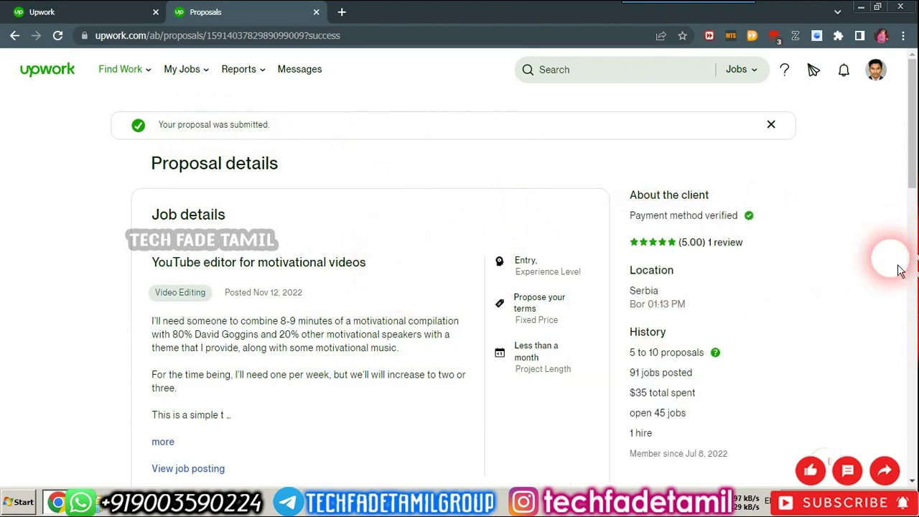